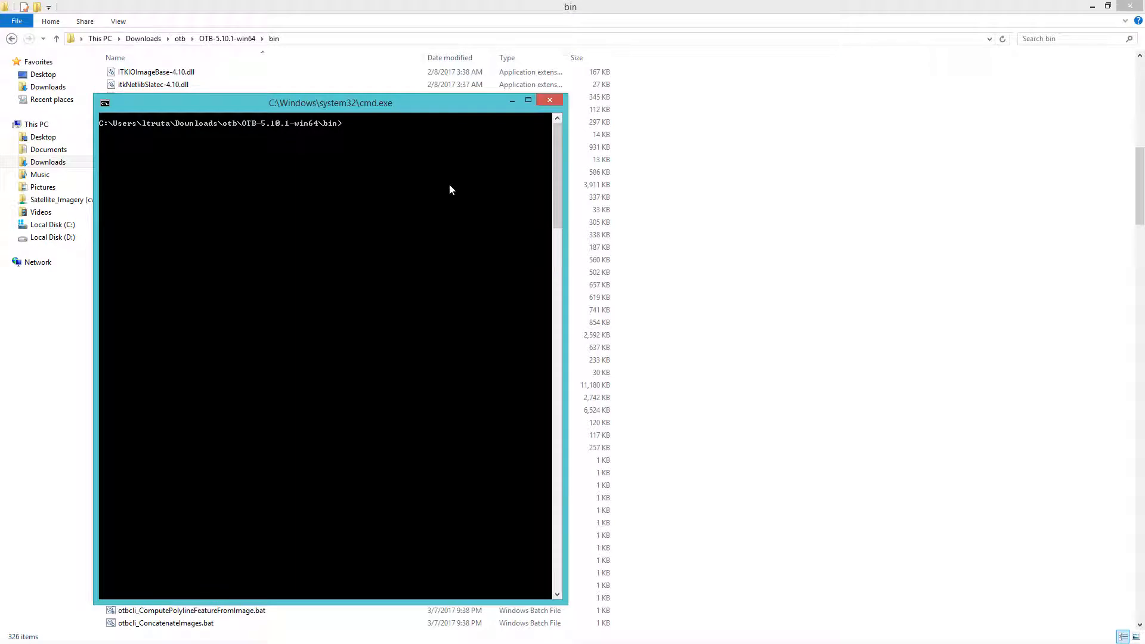
Enter an otbcli_BandMath.bat command with input list img.tif and output file out.tif in the Downloads\OutputDir folder
left_click_drag(401, 107, 643, 104)
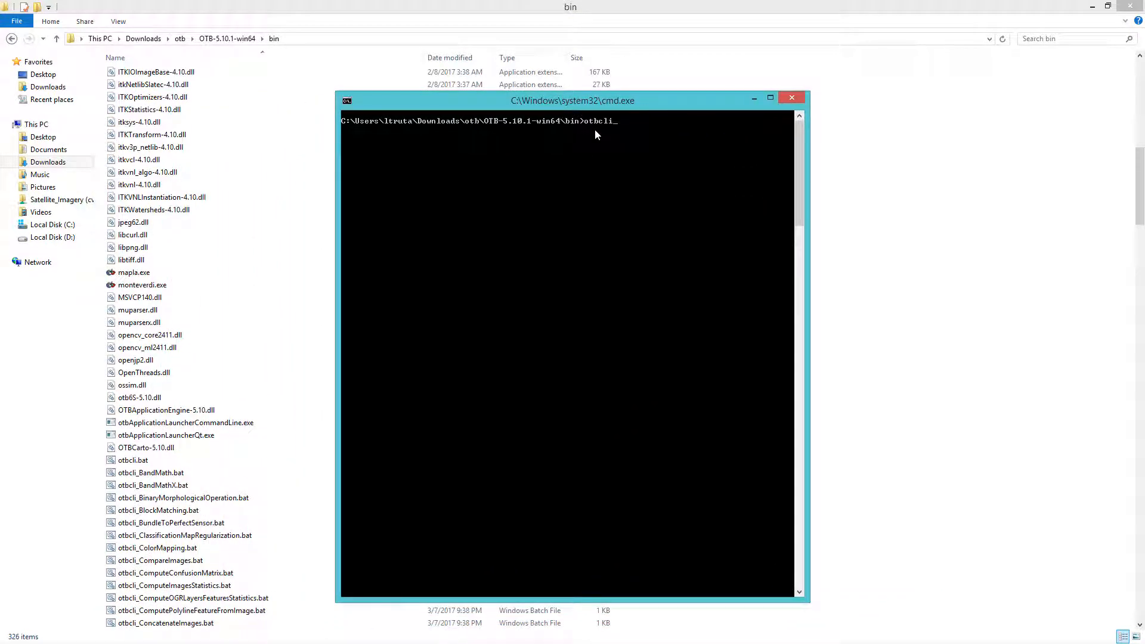
type("BandMath.bat -il img.tif -out C:\\Users\\ltruta\\Downloads")
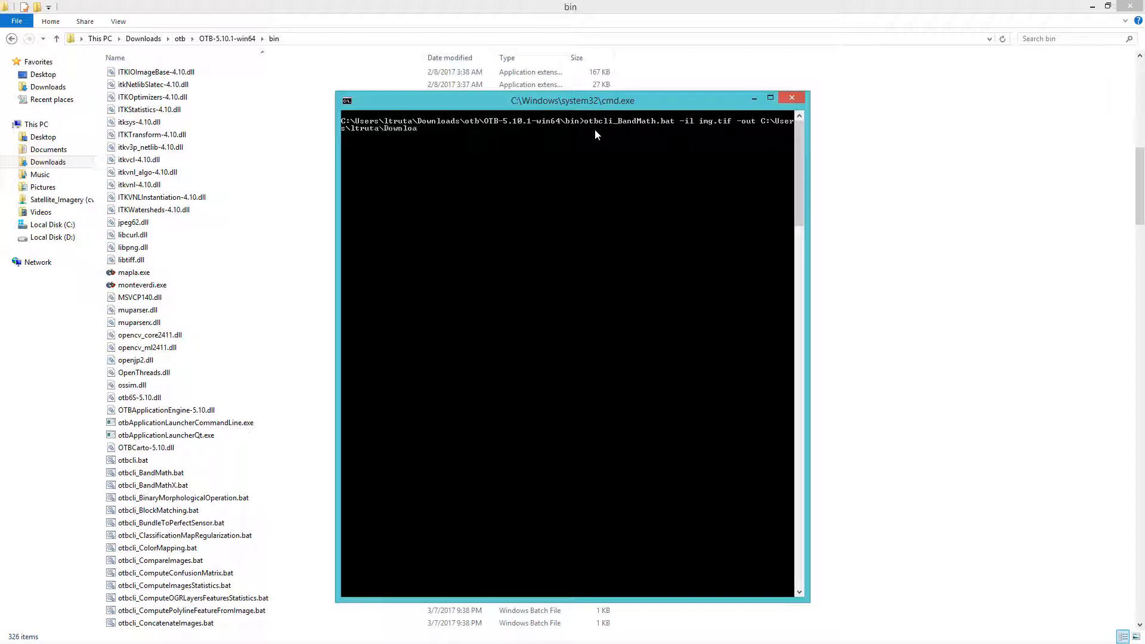
type("\\OutputDir\\out.tif -exp \"(im1b2-im1b1)/(im1b2+i")
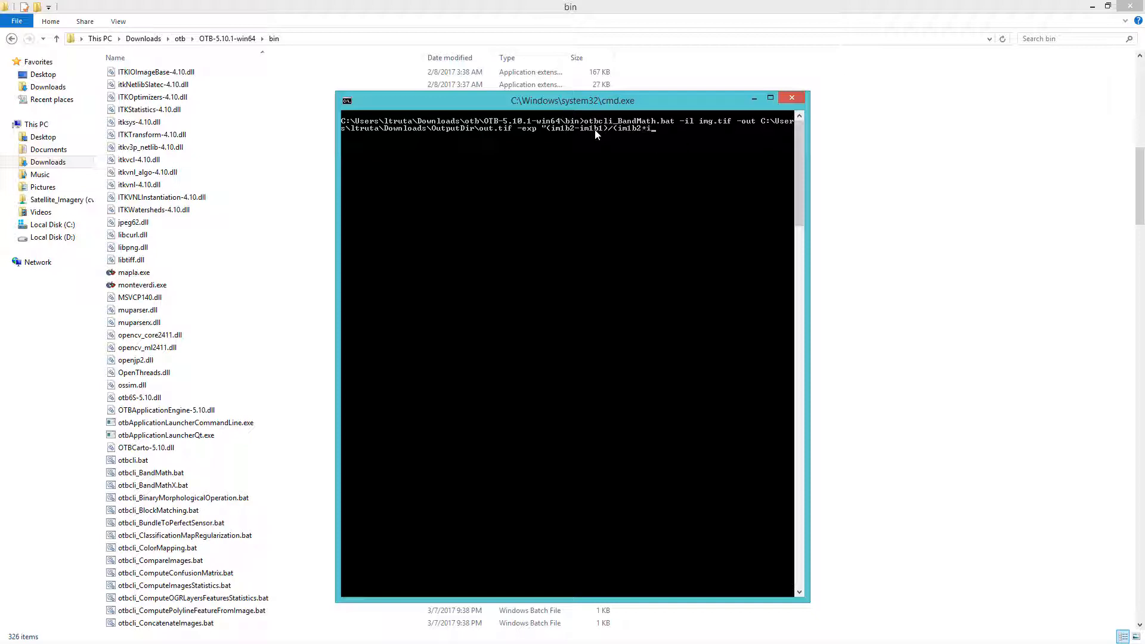
type("m1b1)\"")
Complete the BandMath command with the expression "(im1b2-im1b1)/(im1b2+im1b1)" and run it
key("Return")
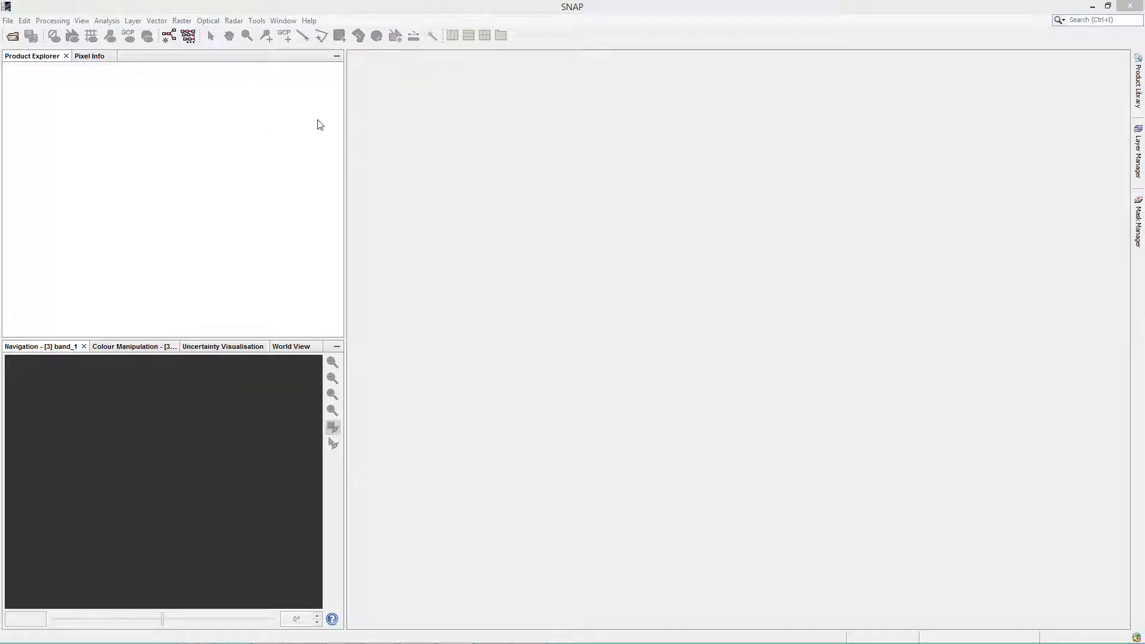
Switch to SNAP and search its help contents for "Standalone ToolAdapter"
left_click(310, 21)
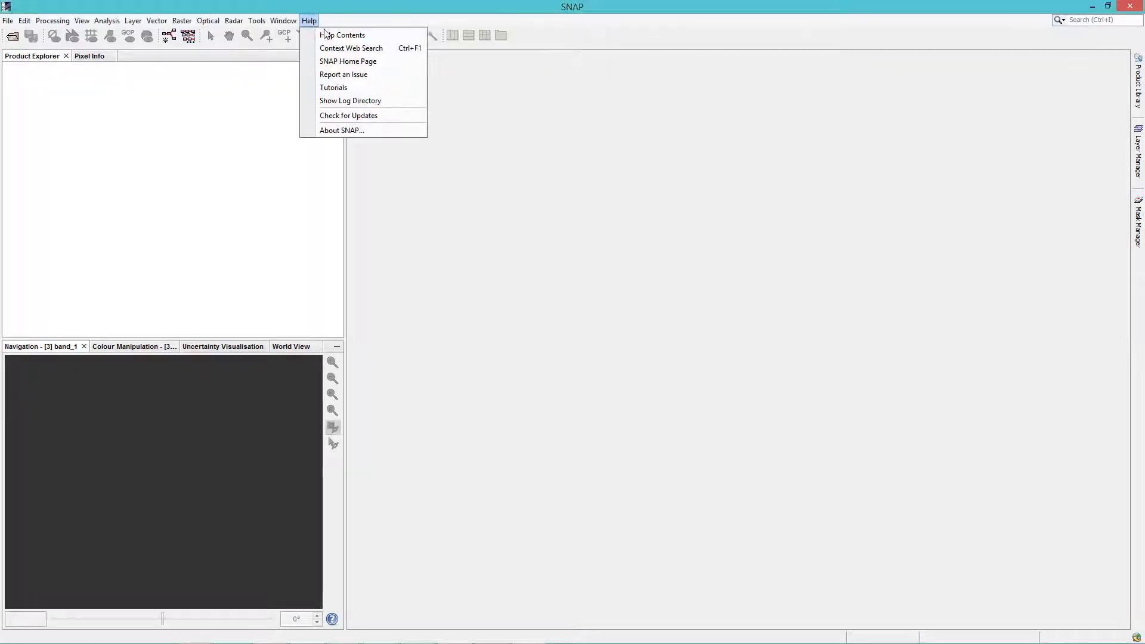
left_click(326, 35)
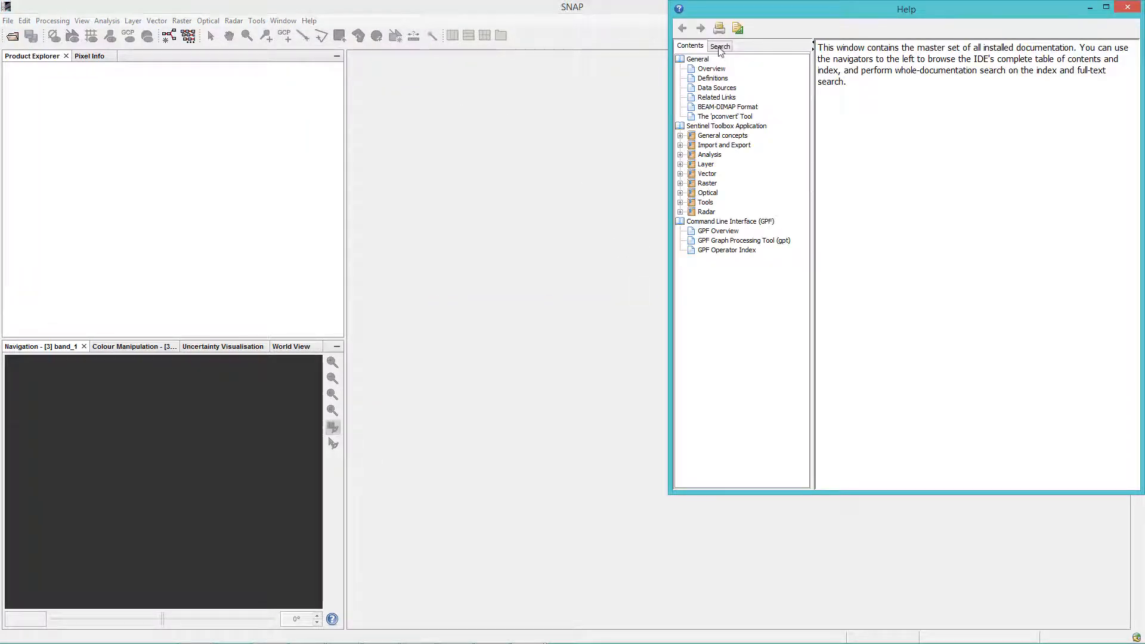
left_click(720, 47)
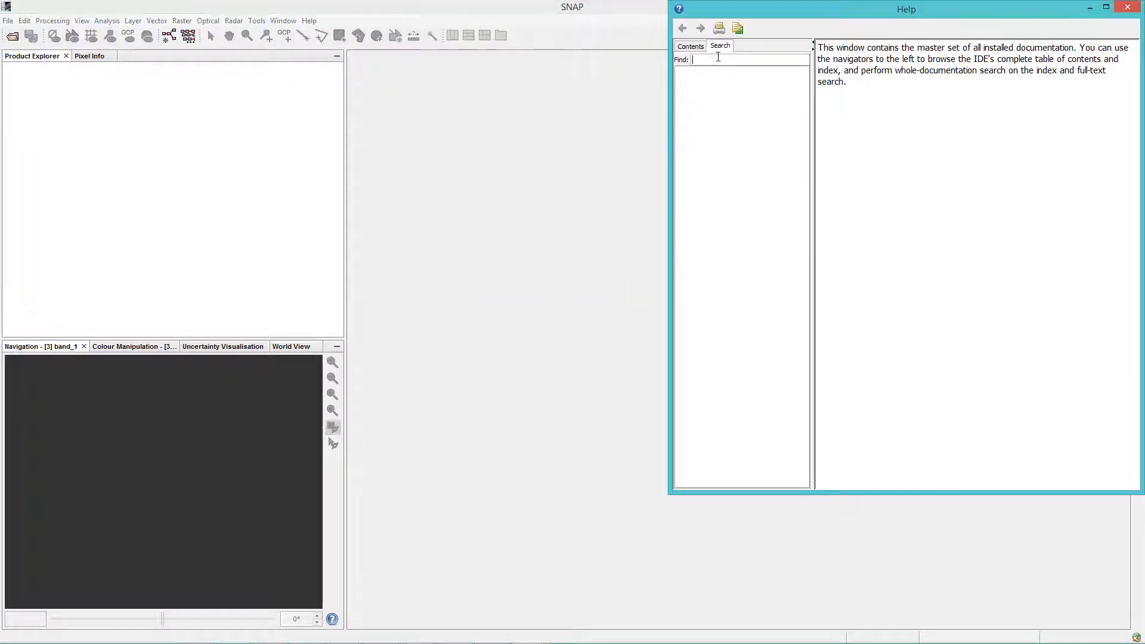
type("Standalone ToolAdapter")
key("Return")
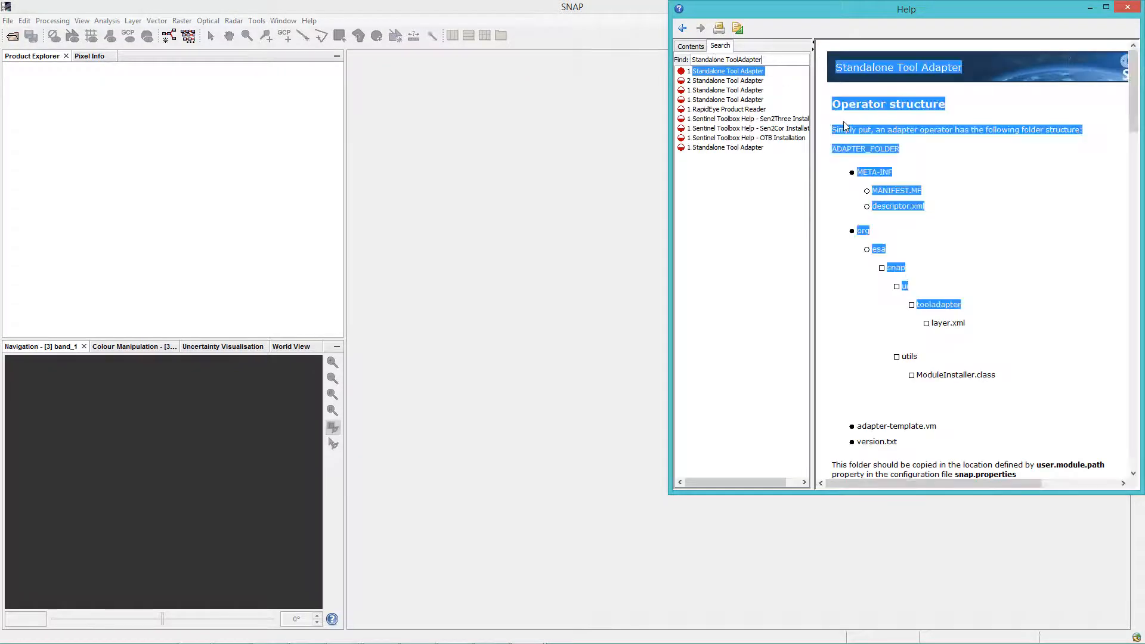
Read the second Standalone Tool Adapter help topic in an enlarged help window, and close the help
left_click(745, 81)
left_click_drag(859, 8, 627, 52)
left_click_drag(911, 534, 1073, 643)
scroll(871, 292, "down", 10)
scroll(871, 293, "down", 10)
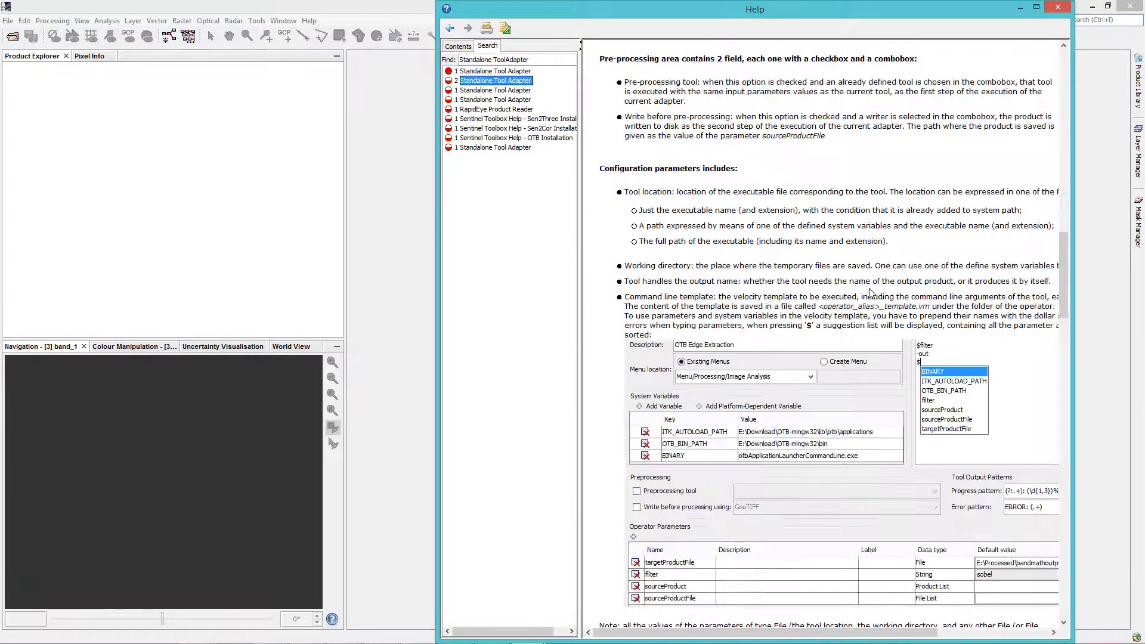
left_click(1060, 10)
Create a new operator in the external tools manager
left_click(256, 21)
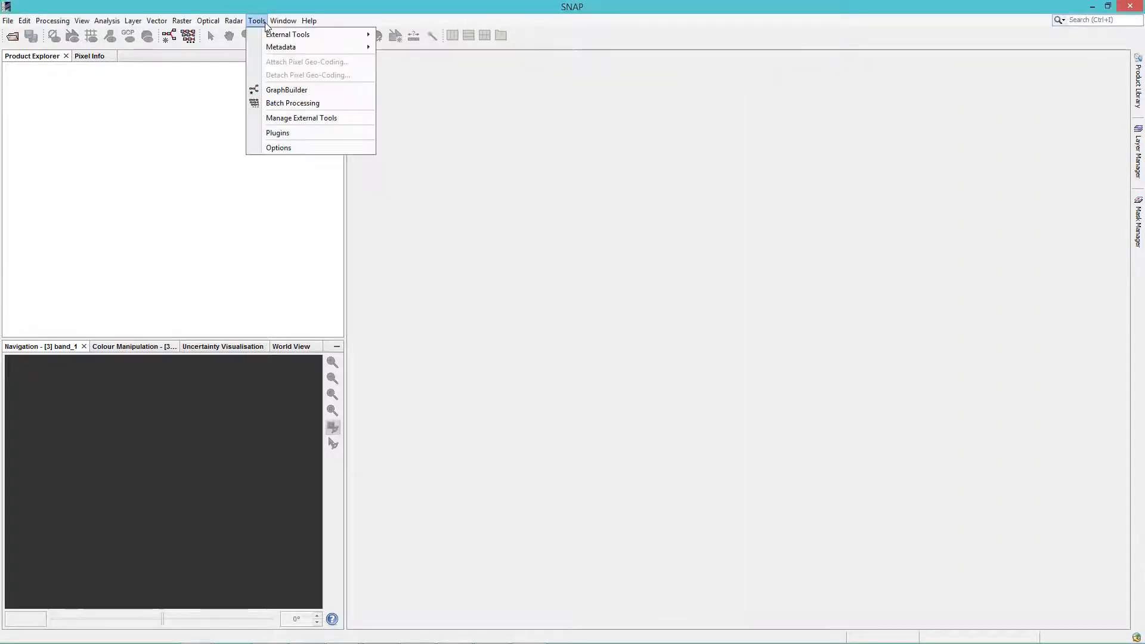
left_click(313, 119)
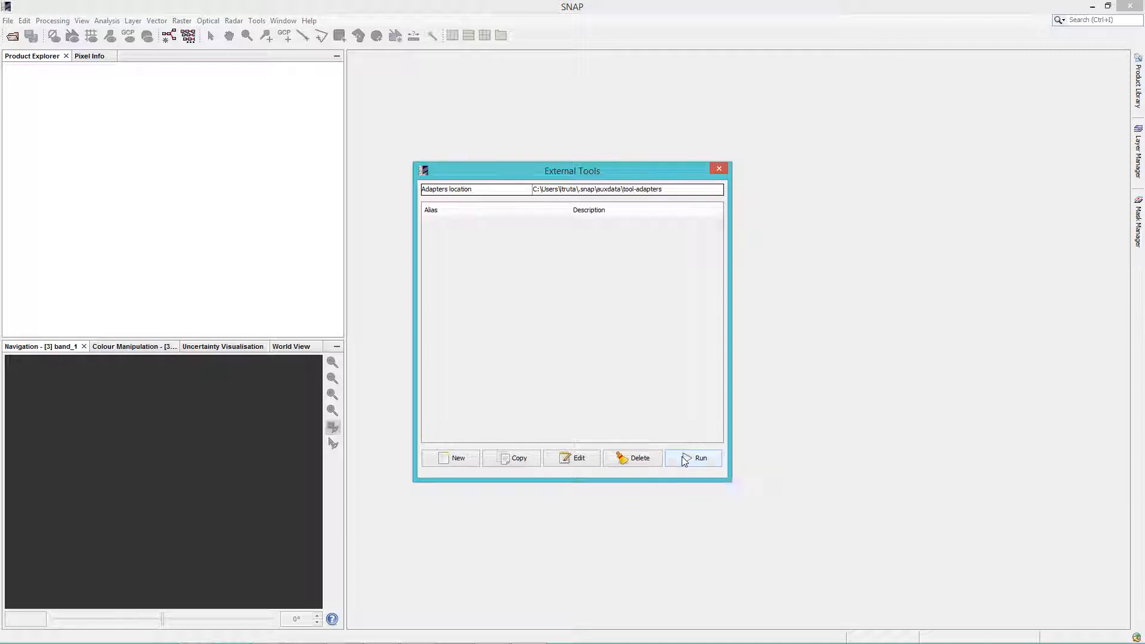
left_click(458, 461)
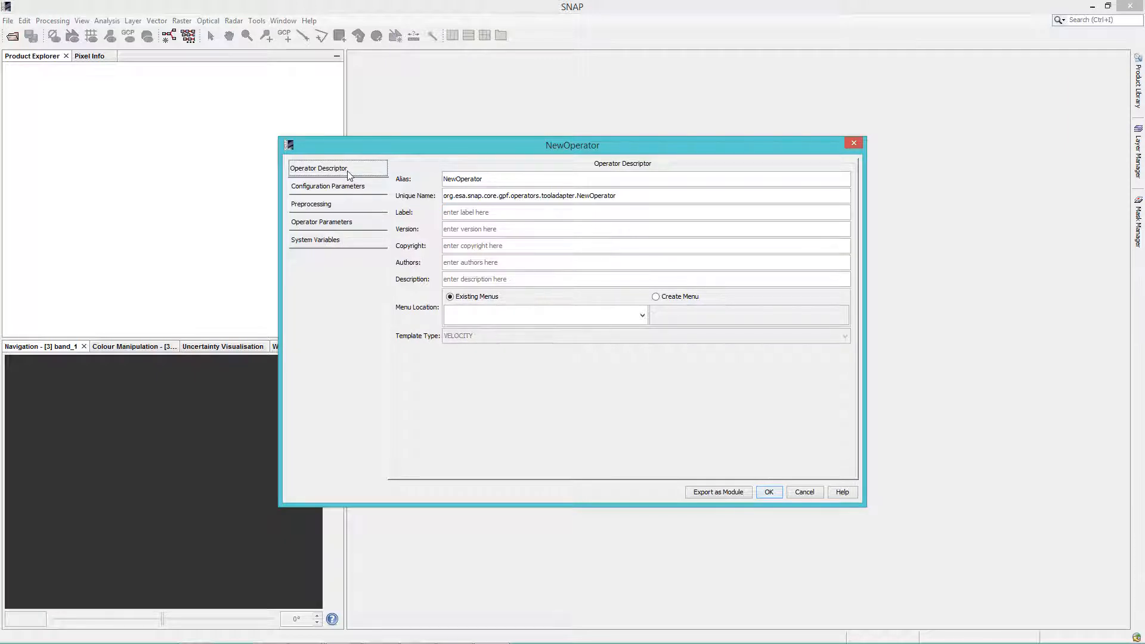
Set the new operator's alias to BandMath and its label to Band Math
double_click(462, 179)
type("Band")
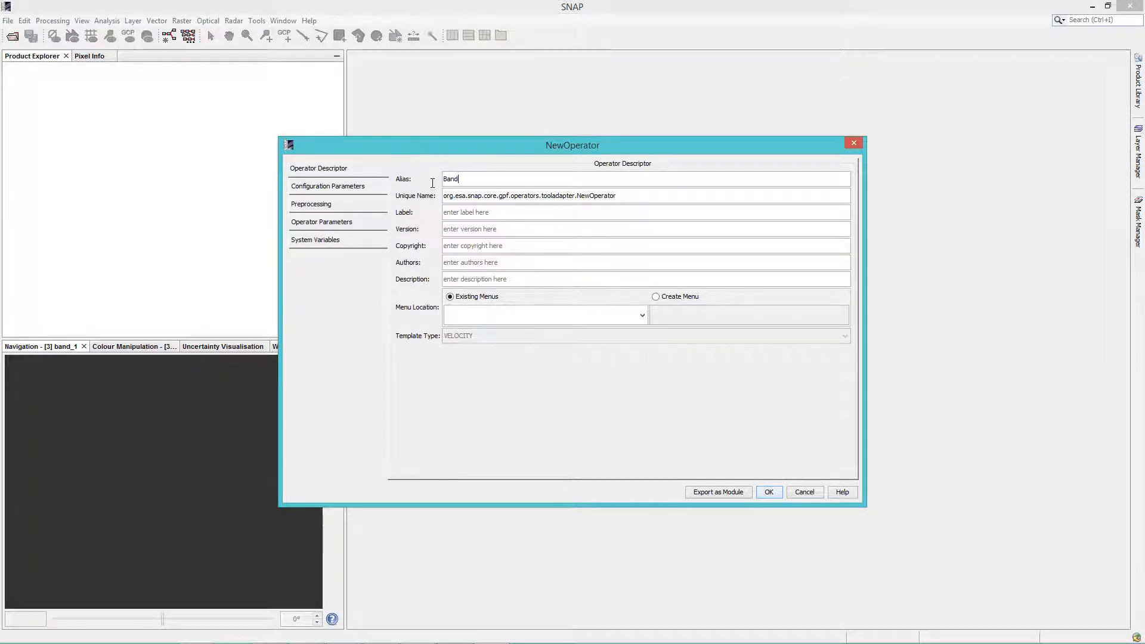
type("Math")
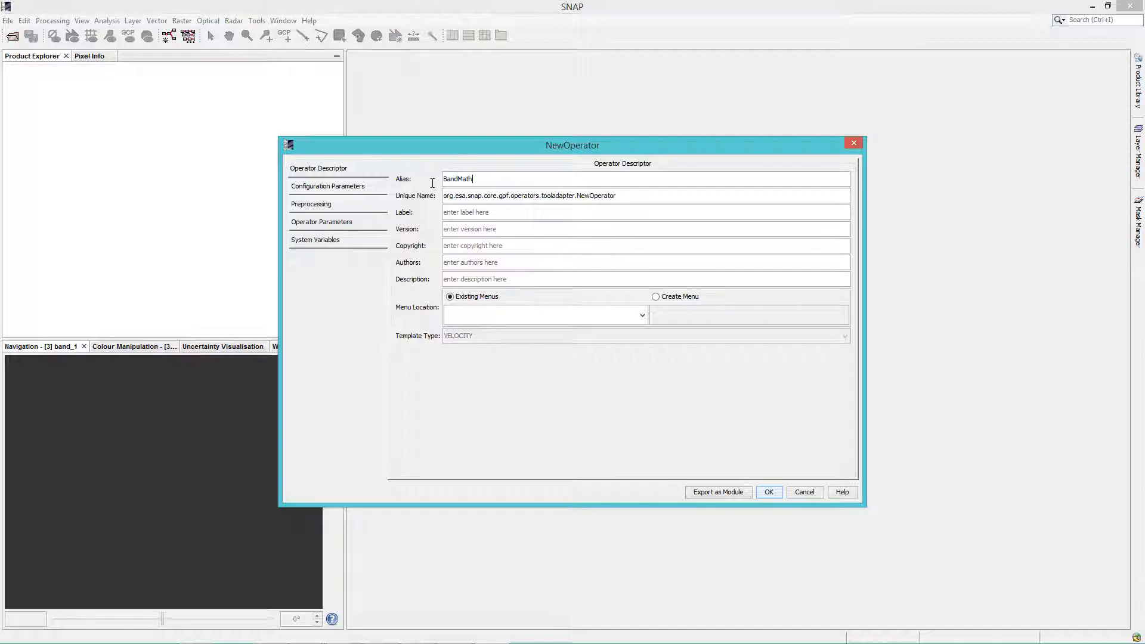
left_click(636, 196)
left_click(533, 215)
type("Band Math")
Set version 1 and copyright "@ CS RO", enter the author's name, and add the description "Band Math is a flexible image processing tool with many capabilities."
left_click(529, 231)
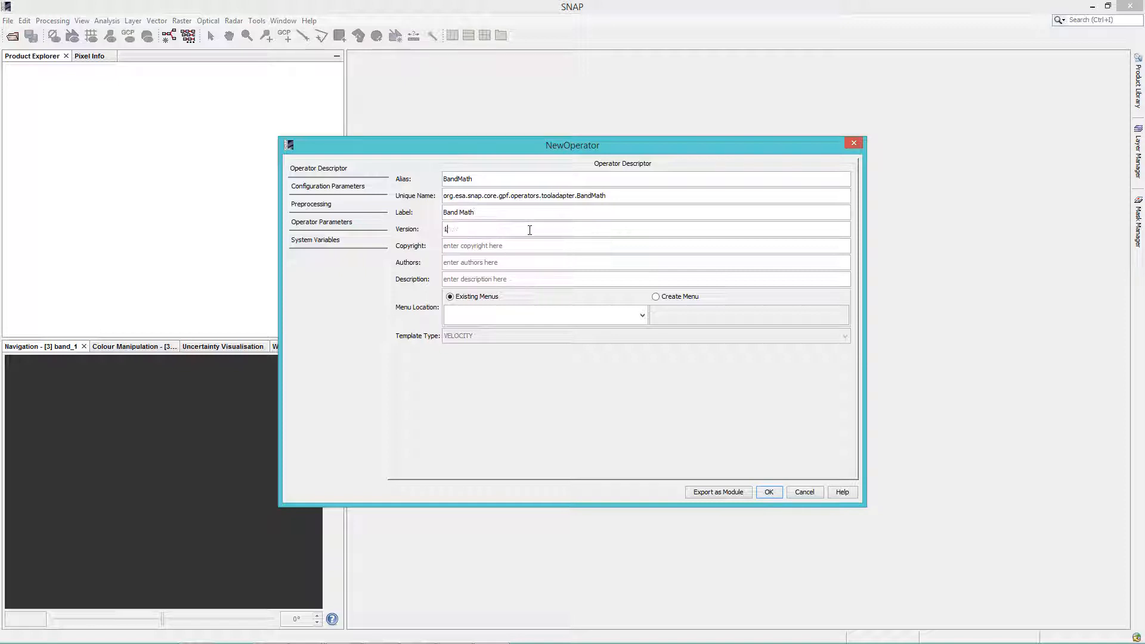
left_click(514, 244)
type("@ CS RO")
left_click(493, 262)
type("Lavinia Truta")
left_click(478, 278)
type("Band Math is a flexible image processing tool with many capabilities.")
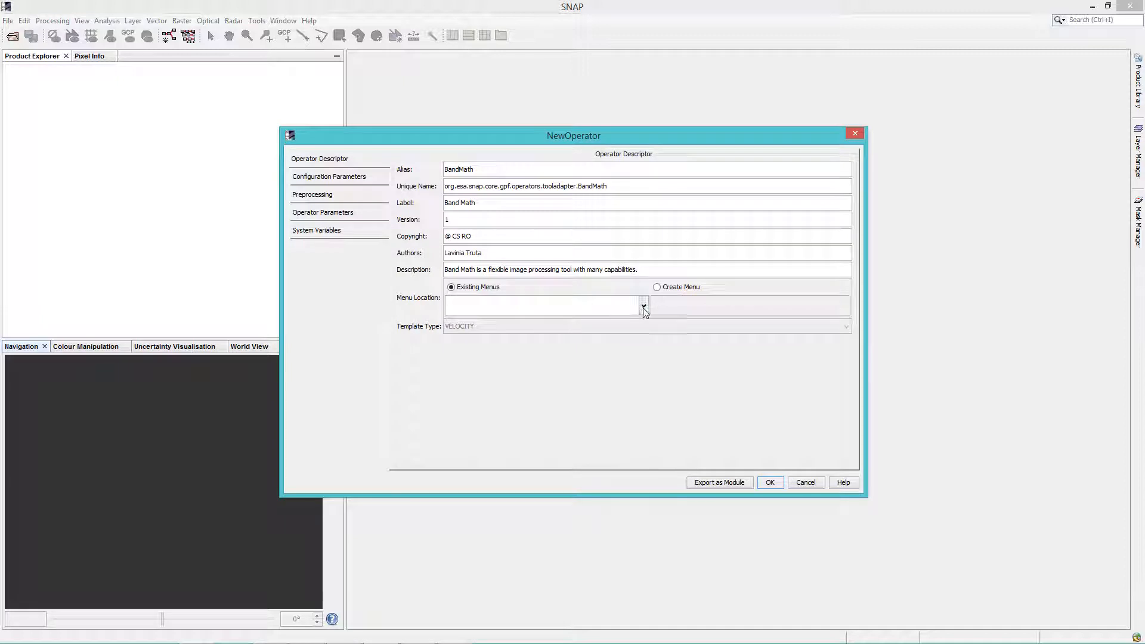
Set the operator's menu location to the existing menu Menu/File
left_click(644, 305)
left_click(560, 340)
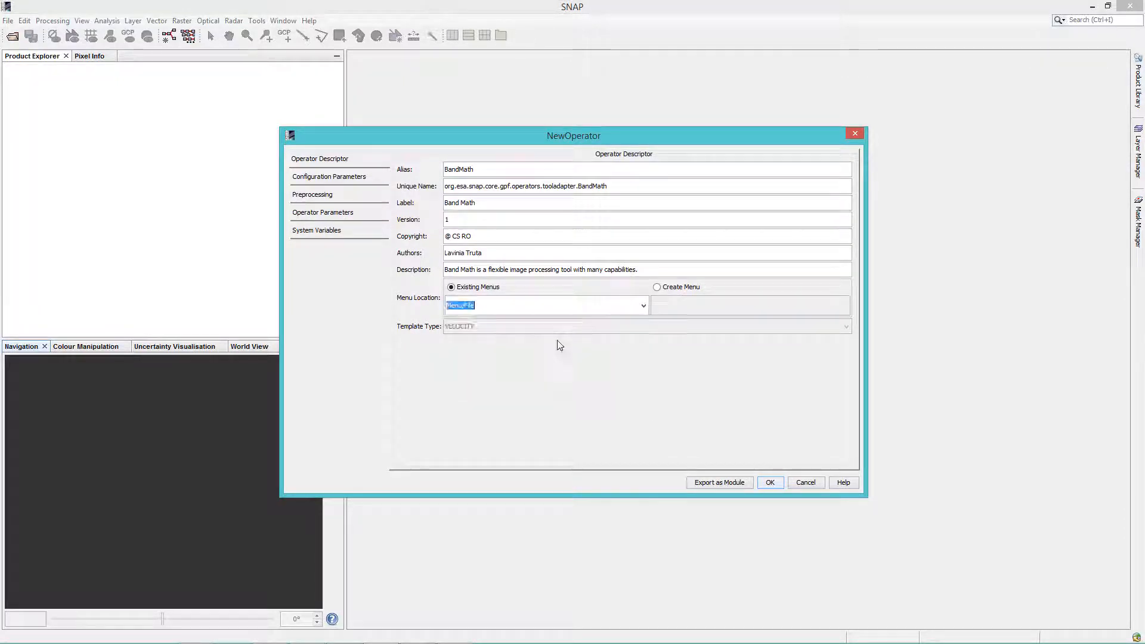
left_click(560, 306)
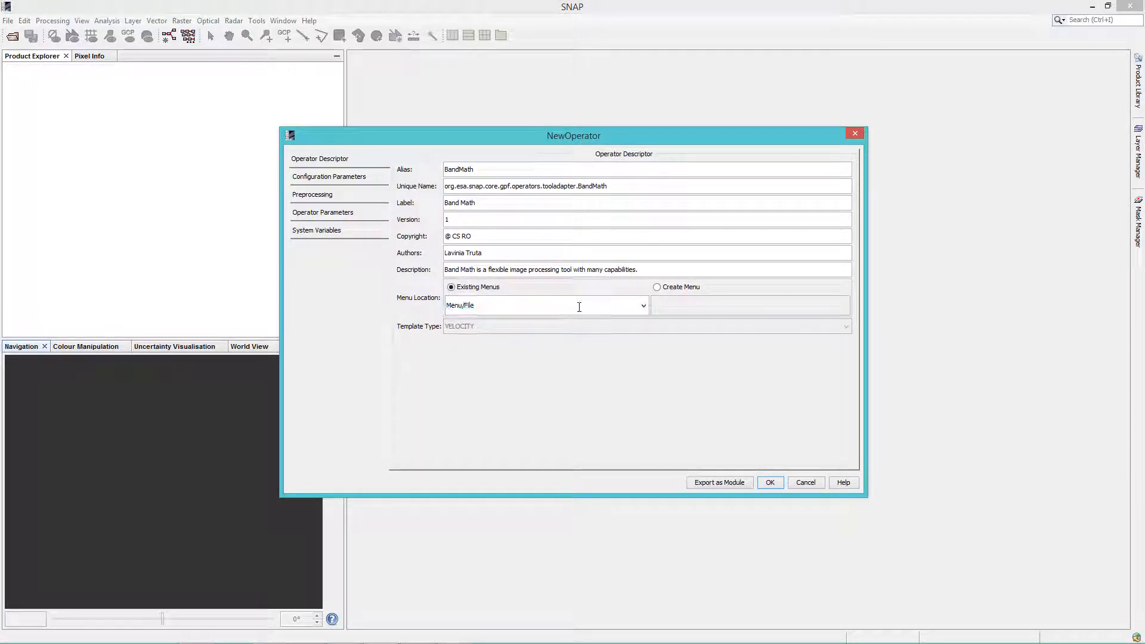
left_click(660, 289)
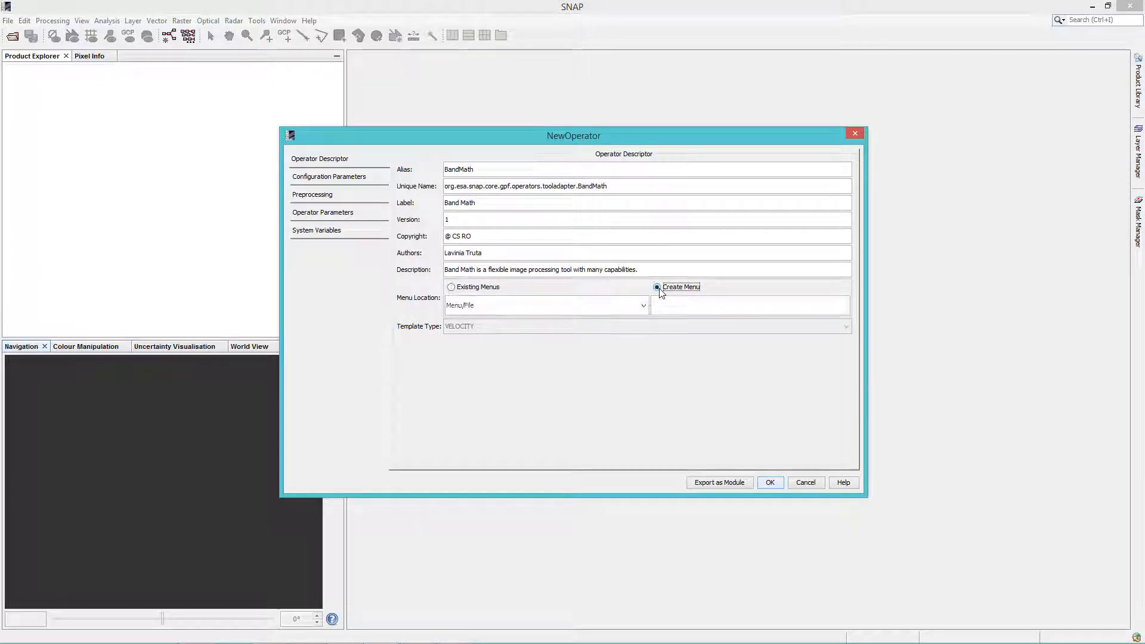
left_click(457, 289)
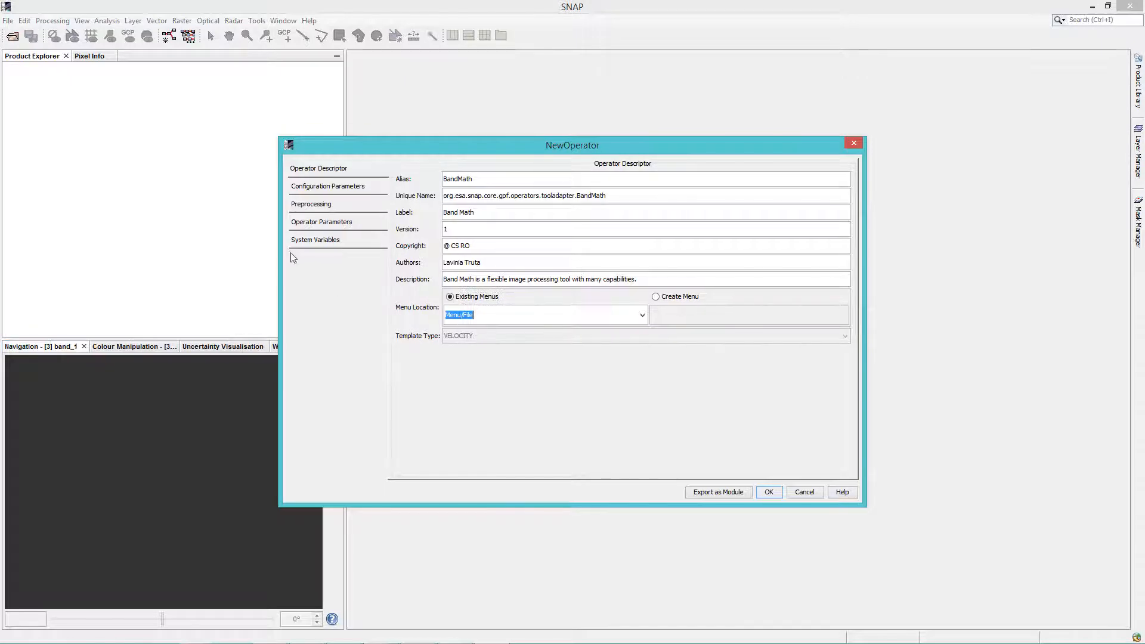
Add a platform-dependent system variable with the key BINARY
left_click(312, 236)
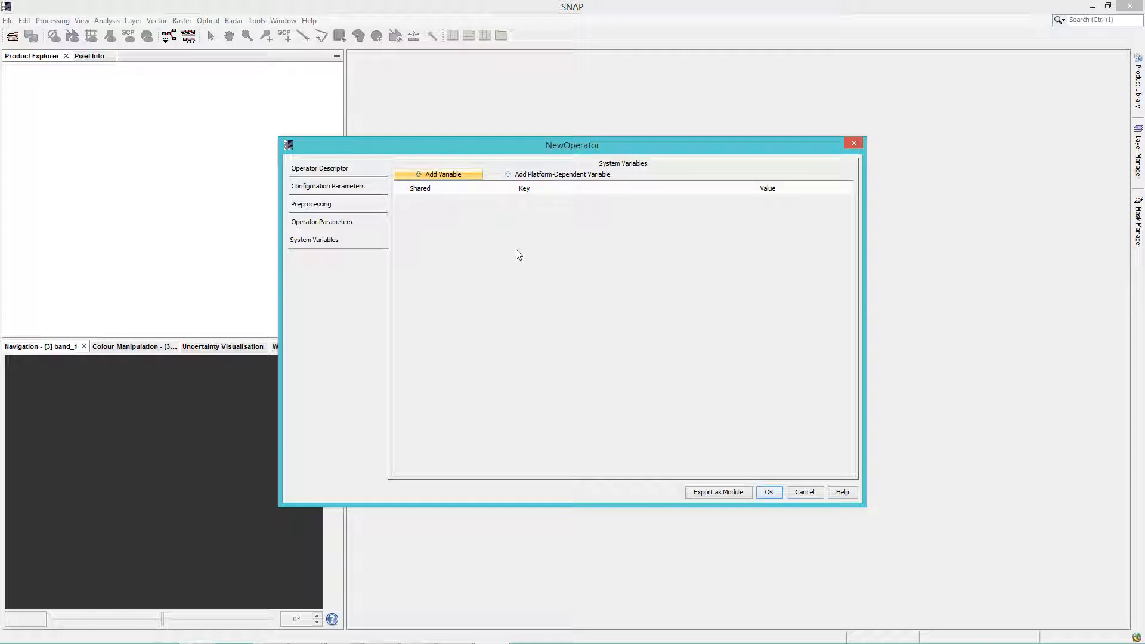
left_click(539, 175)
double_click(534, 203)
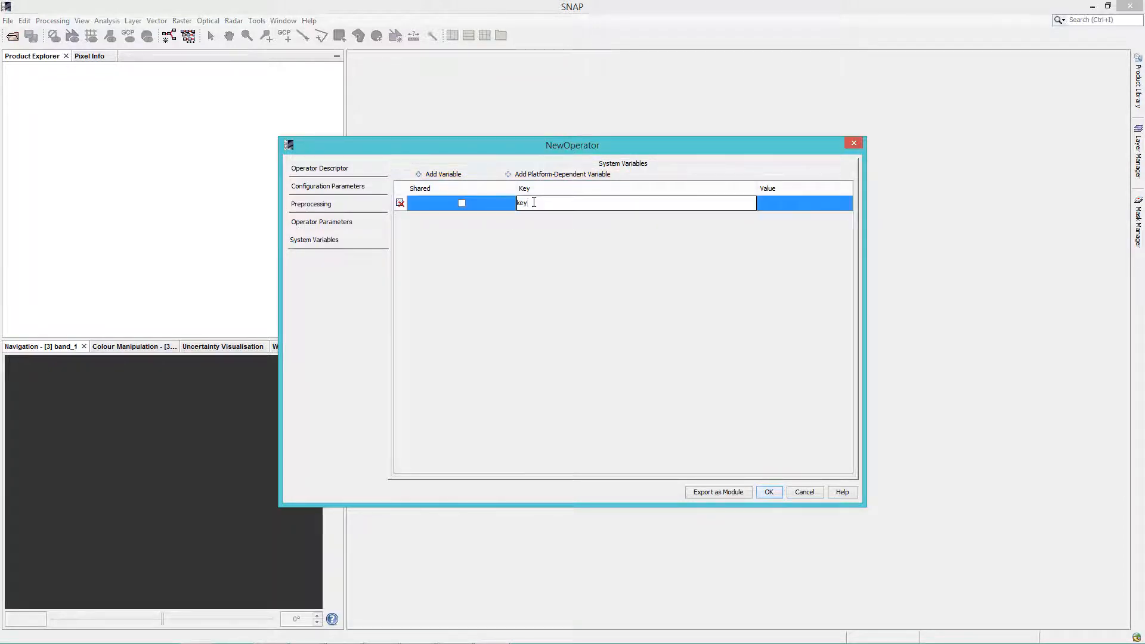
key("BackSpace")
key("BackSpace")
key("BackSpace")
type("BINARY")
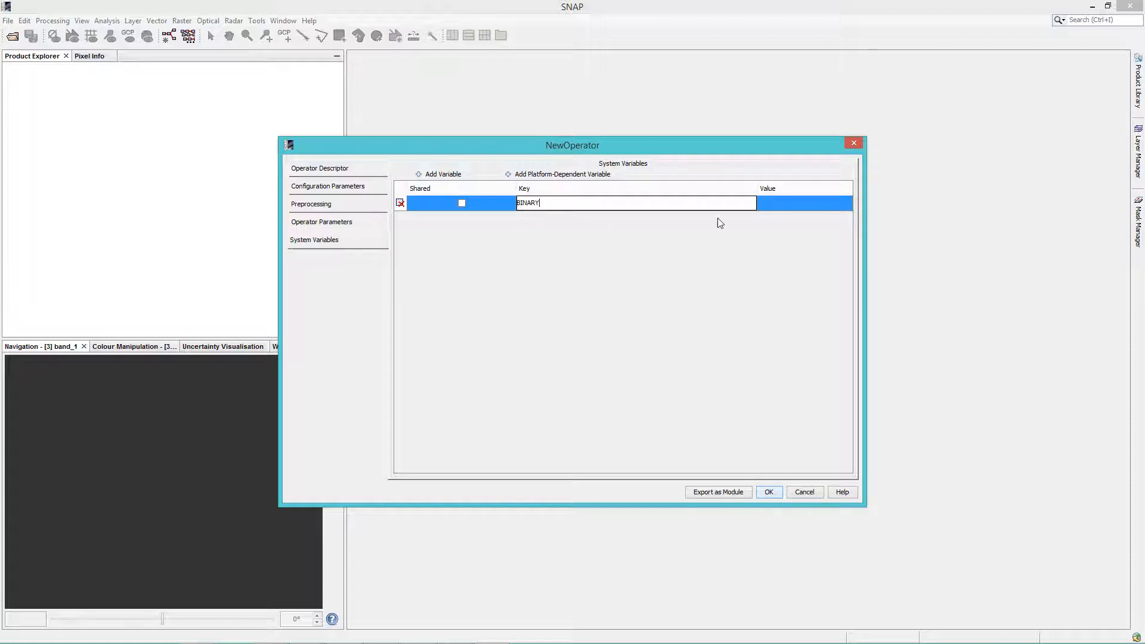
Set BINARY to otbcli_BandMath.bat for Windows and to otbcli_BandMath.sh for both Linux and MacOSX
left_click(779, 207)
left_click(778, 207)
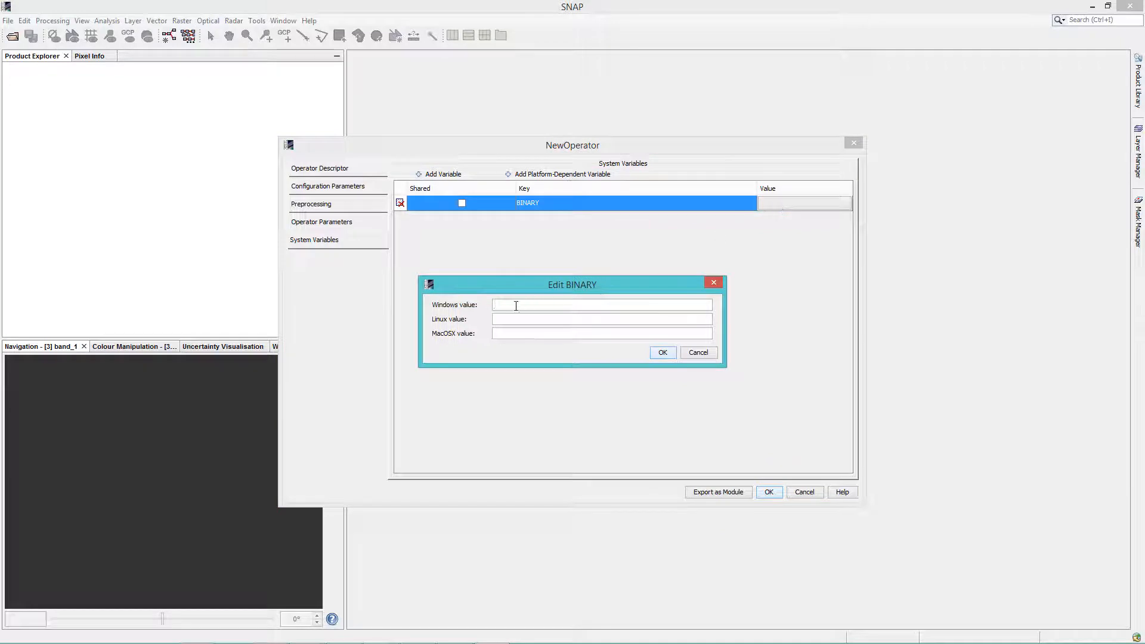
type("otbcli_BandMath")
type(".bat")
type("otbcli_BandMath")
type(".sh")
left_click(528, 333)
type("otbcli_BandMath")
type(".sh")
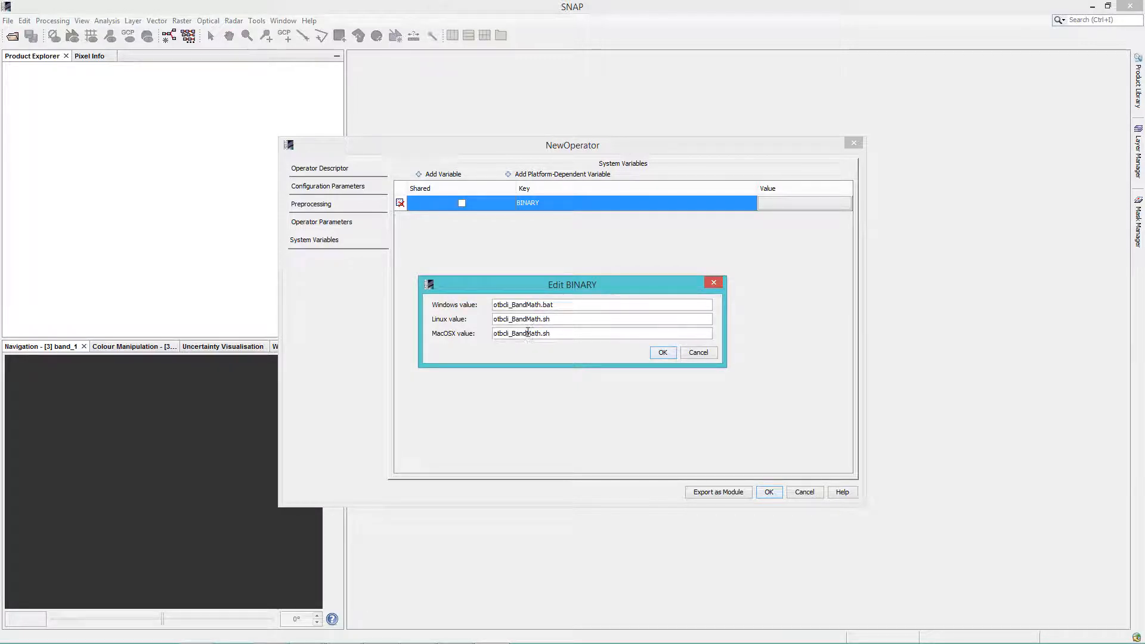
left_click(661, 352)
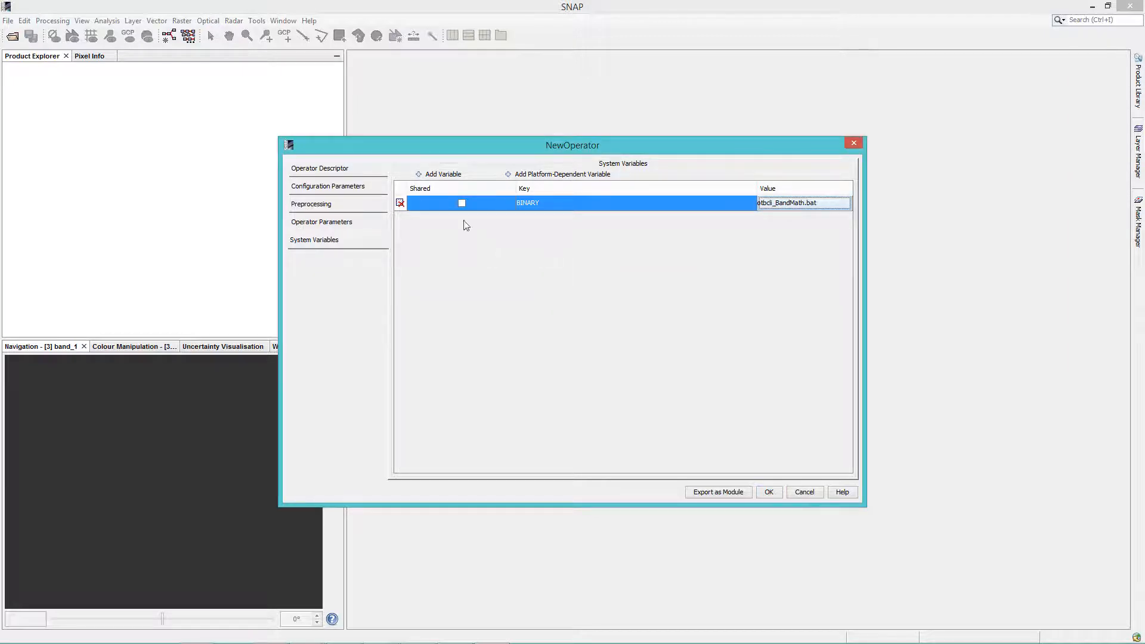
Add a system variable OTB_BIN_PATH pointing to the OTB-5.10.1-win64\bin folder in Downloads\otb
left_click(444, 175)
double_click(524, 218)
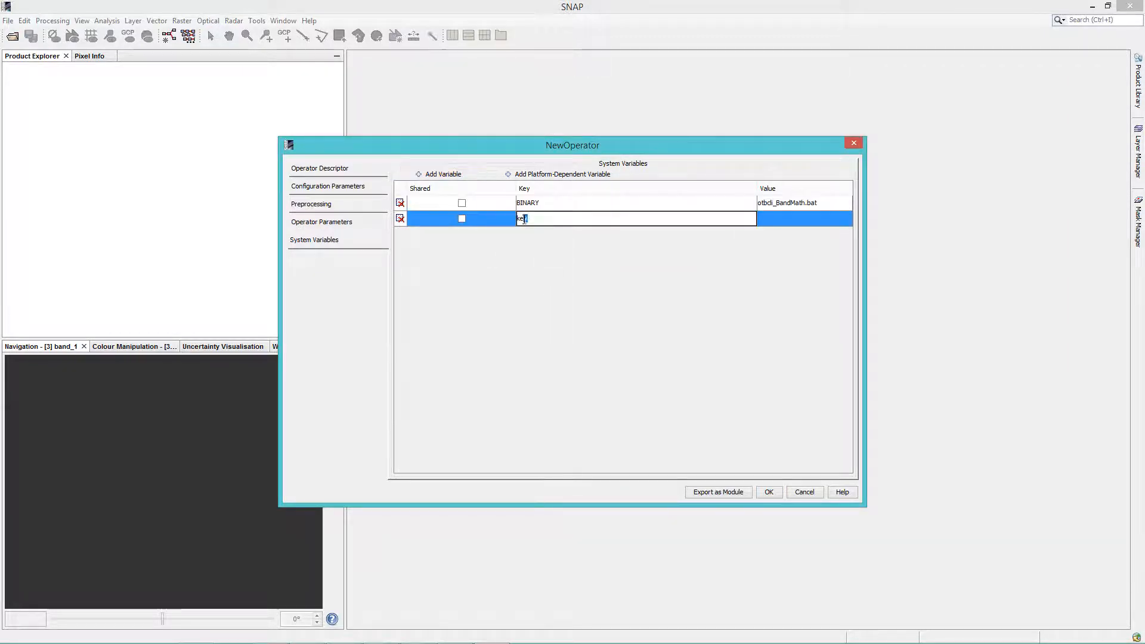
type("OTB_BIN_PATH")
left_click(771, 219)
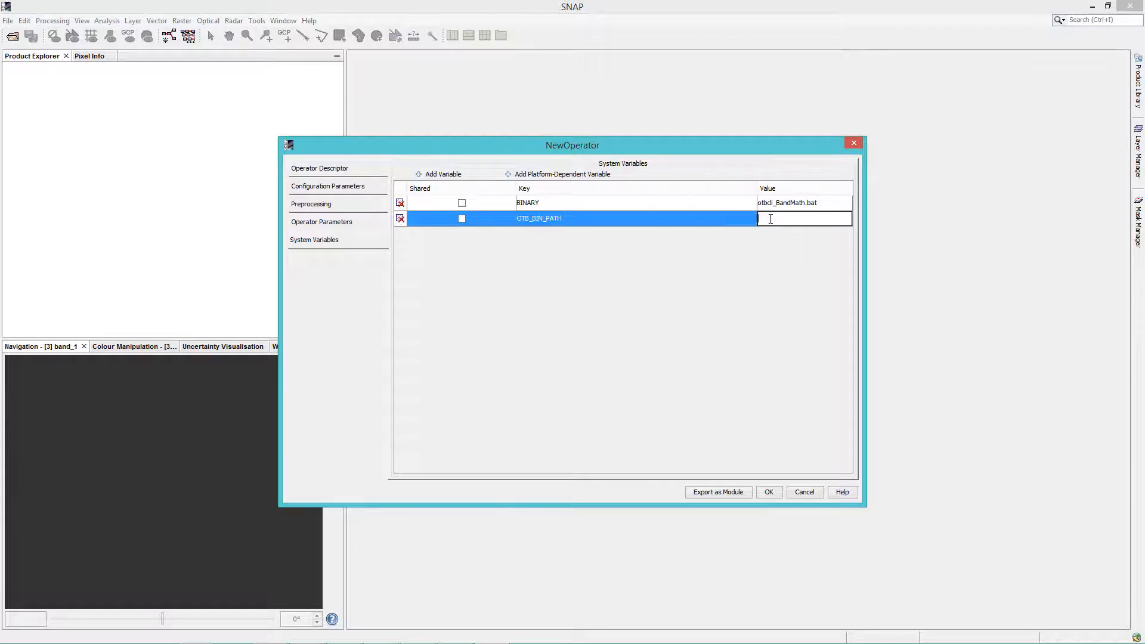
type("C:\\Users\\truta\\Downloads\\otb\\OTB-5.10.1-win64\\bin")
Add a system variable OUTPUT_DIR pointing to the Downloads\OutputDir folder, and toggle the sharing of OTB_BIN_PATH
left_click(445, 174)
double_click(541, 235)
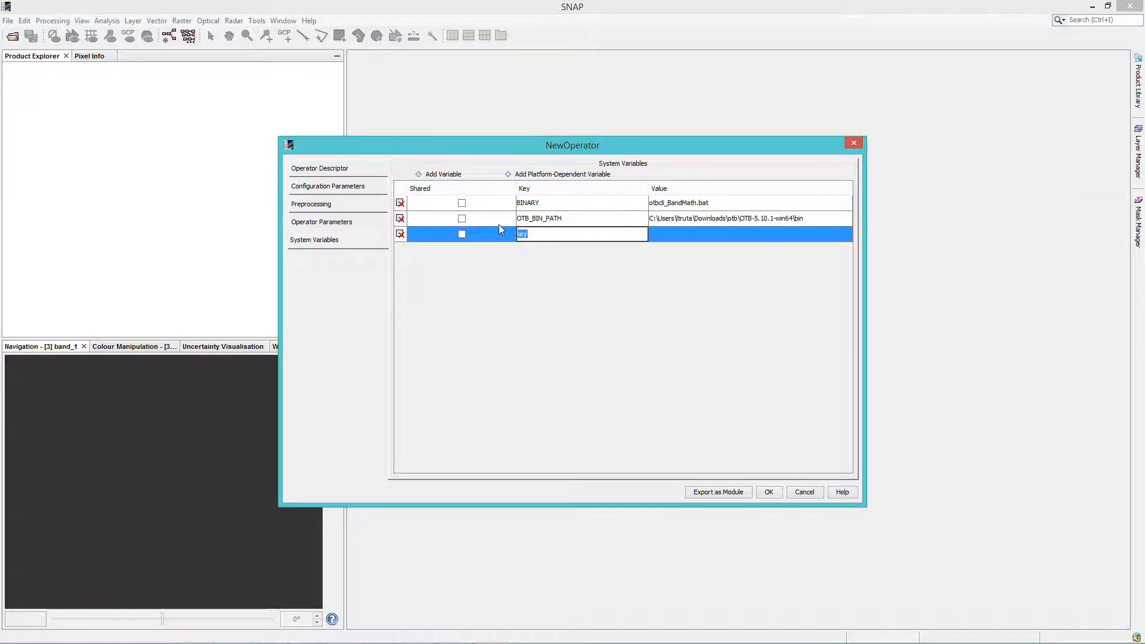
type("OUTPUT_DIR")
left_click(710, 234)
type("C:\\Users\\truta\\Downloads\\OutputDir")
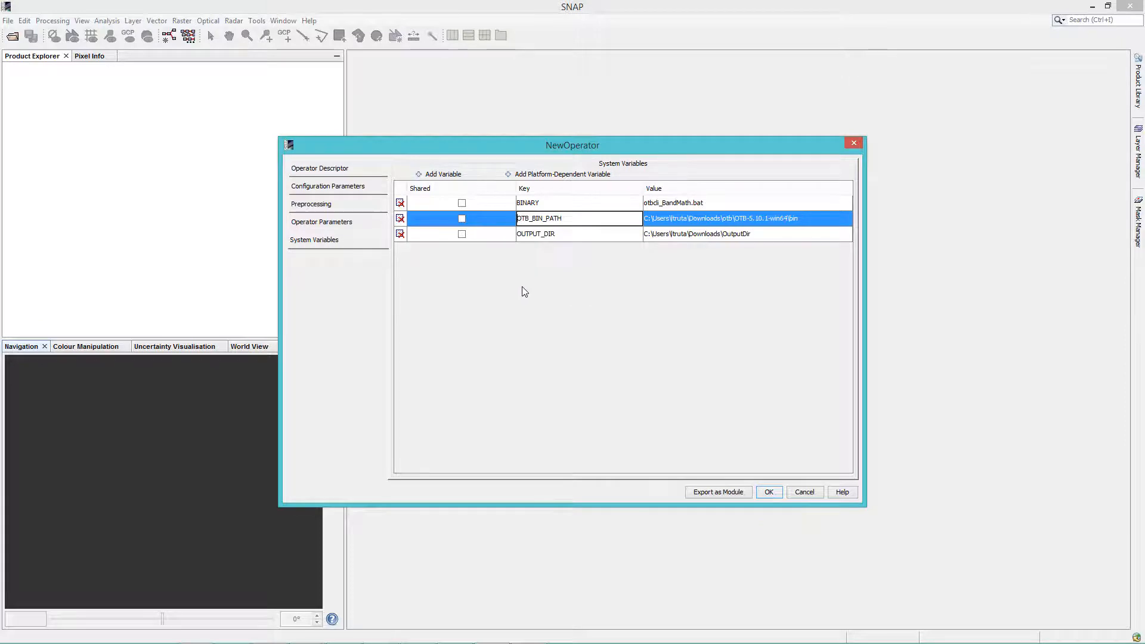
left_click(463, 219)
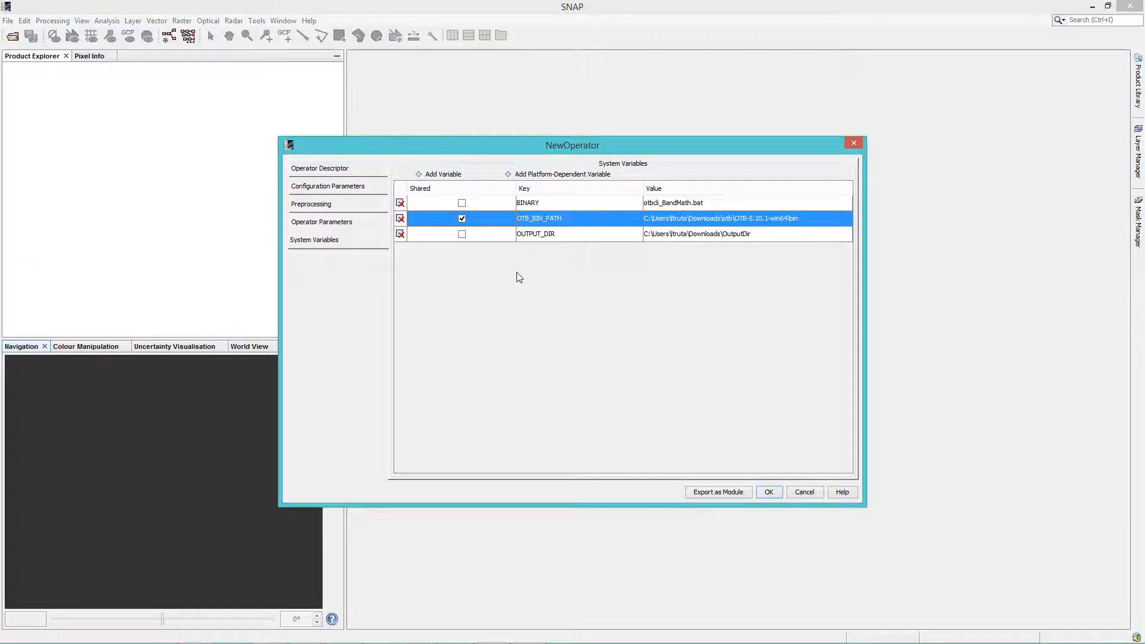
left_click(463, 221)
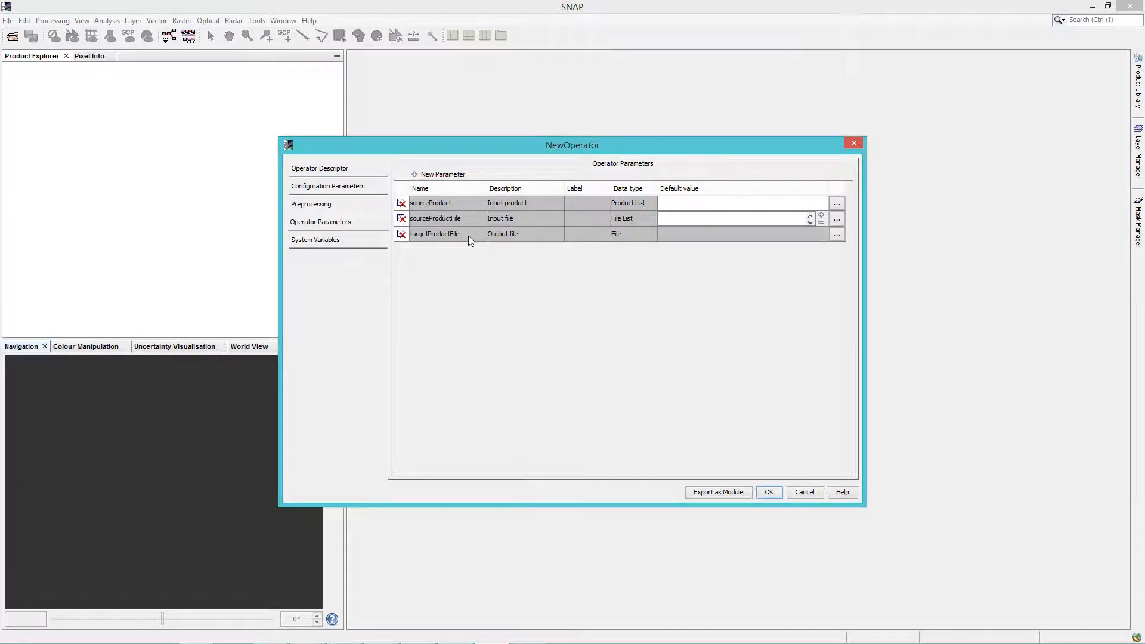
Set the default value of the targetProductFile operator parameter to $OUTPUT_DIR\out.tif
left_click(693, 237)
type("$OUTPUT_DIR\\out.tif")
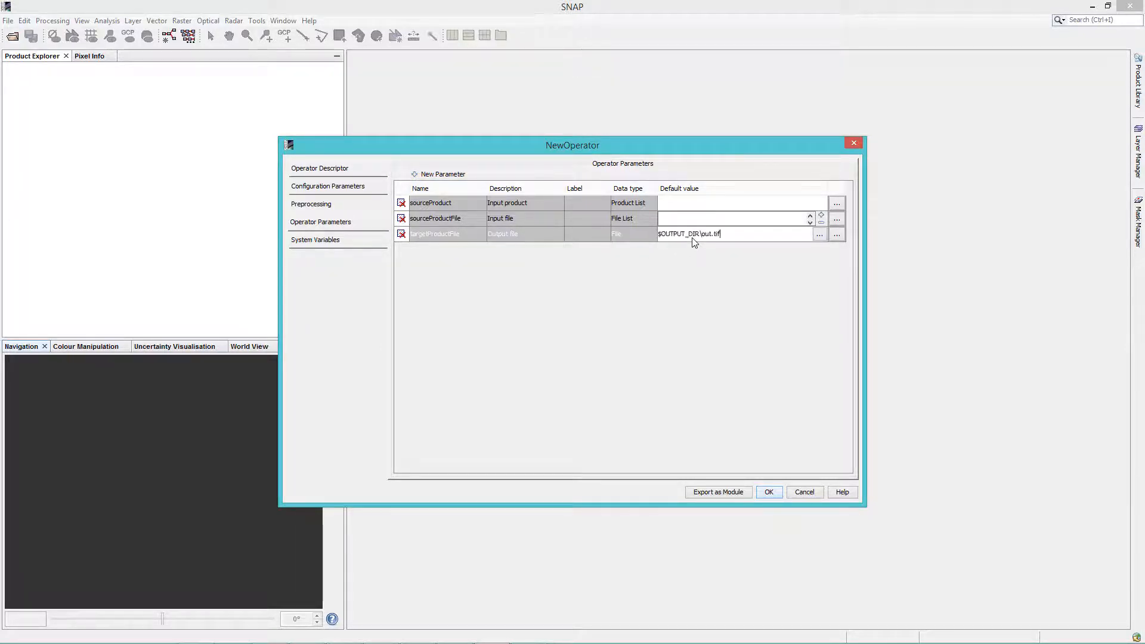
left_click(449, 234)
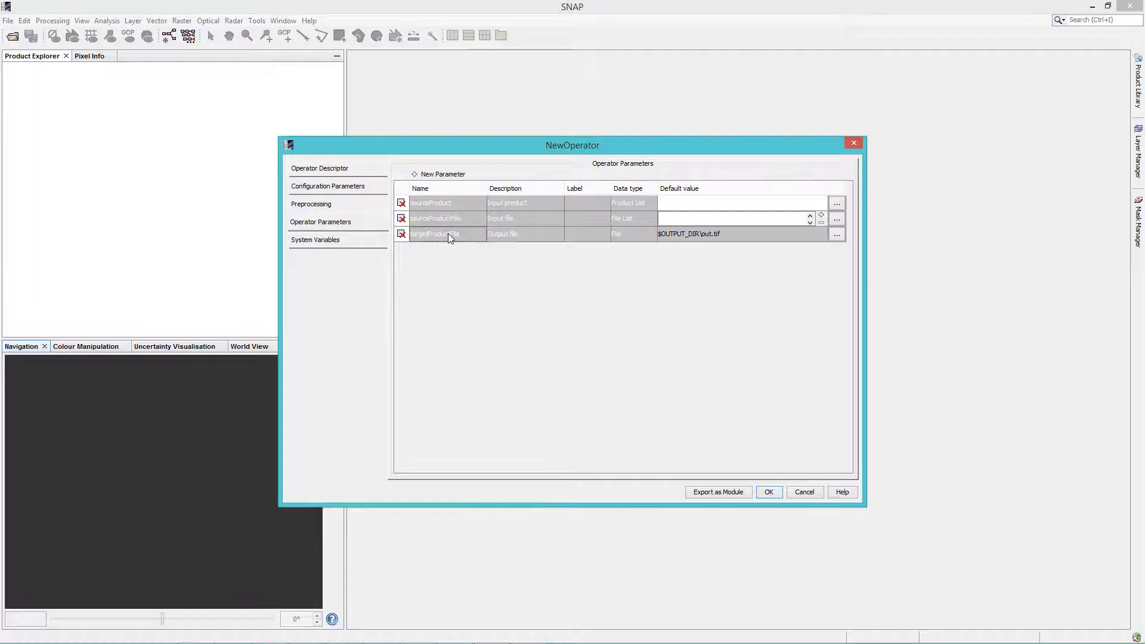
Add an operator parameter named expression with the description Expression and the label exp
left_click(442, 174)
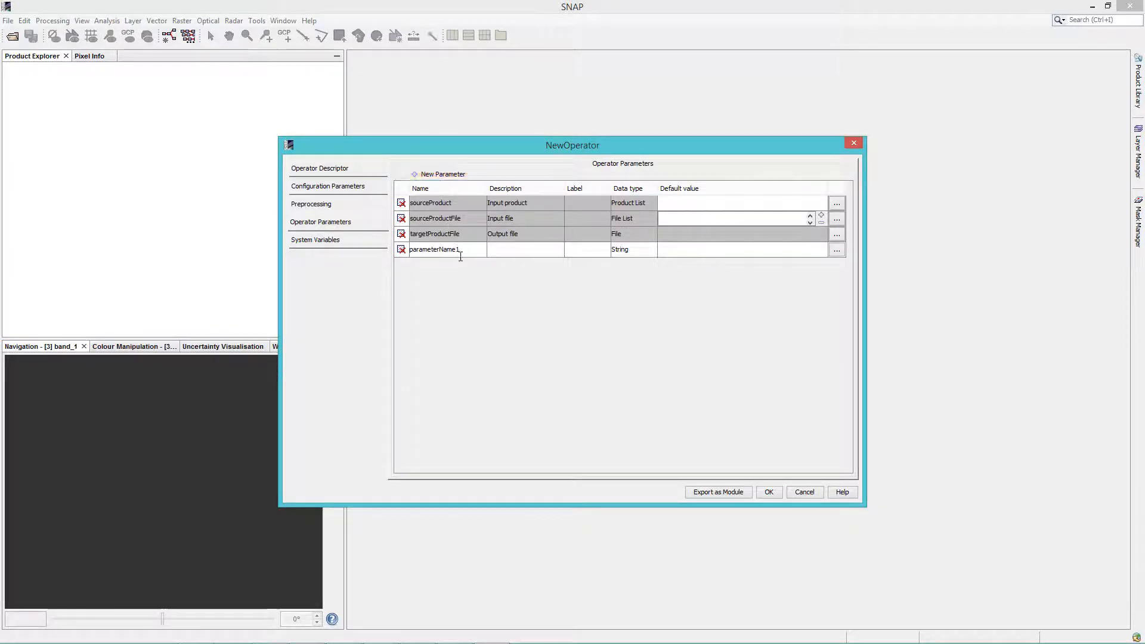
left_click_drag(460, 250, 410, 249)
type("expression")
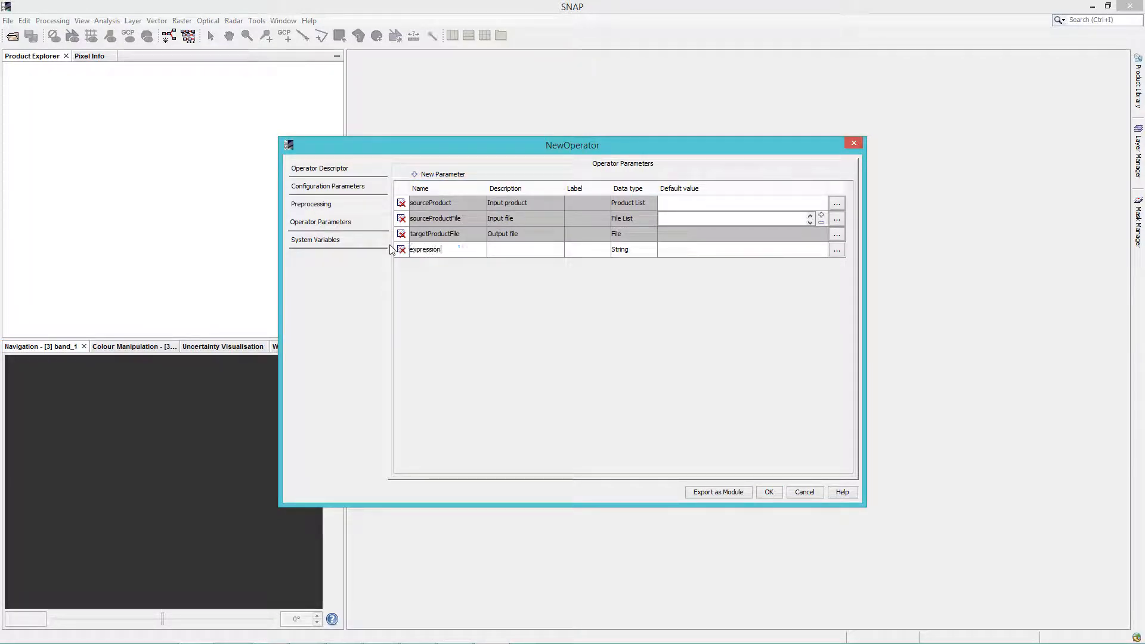
key("Return")
left_click(511, 250)
type("Expression")
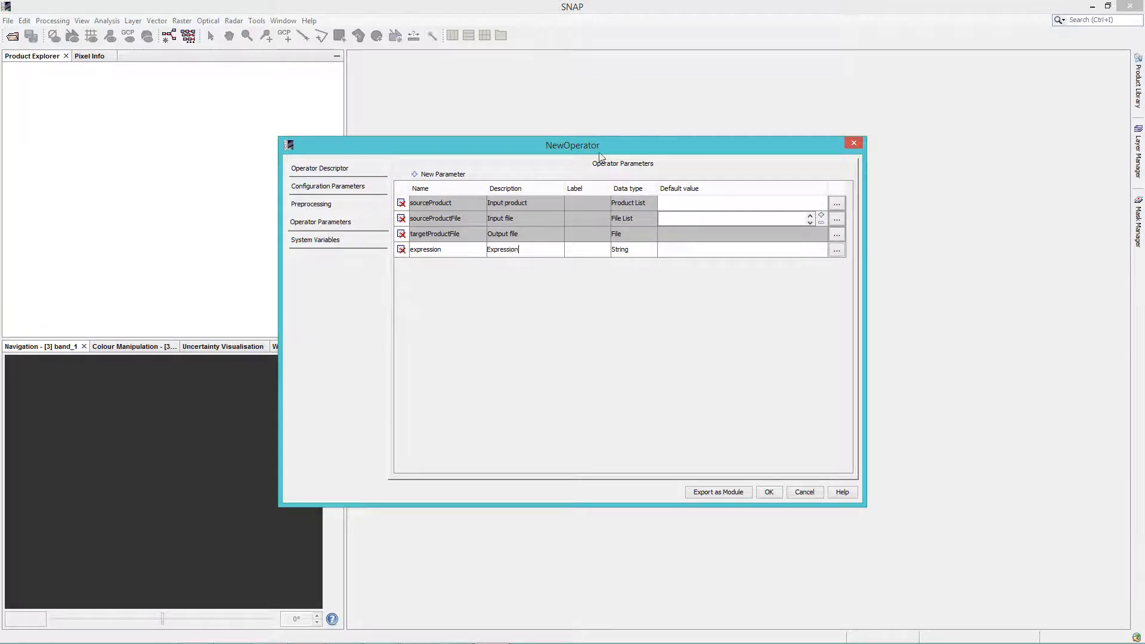
left_click(584, 251)
type("exp")
Inspect the expression parameter's detailed properties and its available data types, then close them without changes
left_click(836, 251)
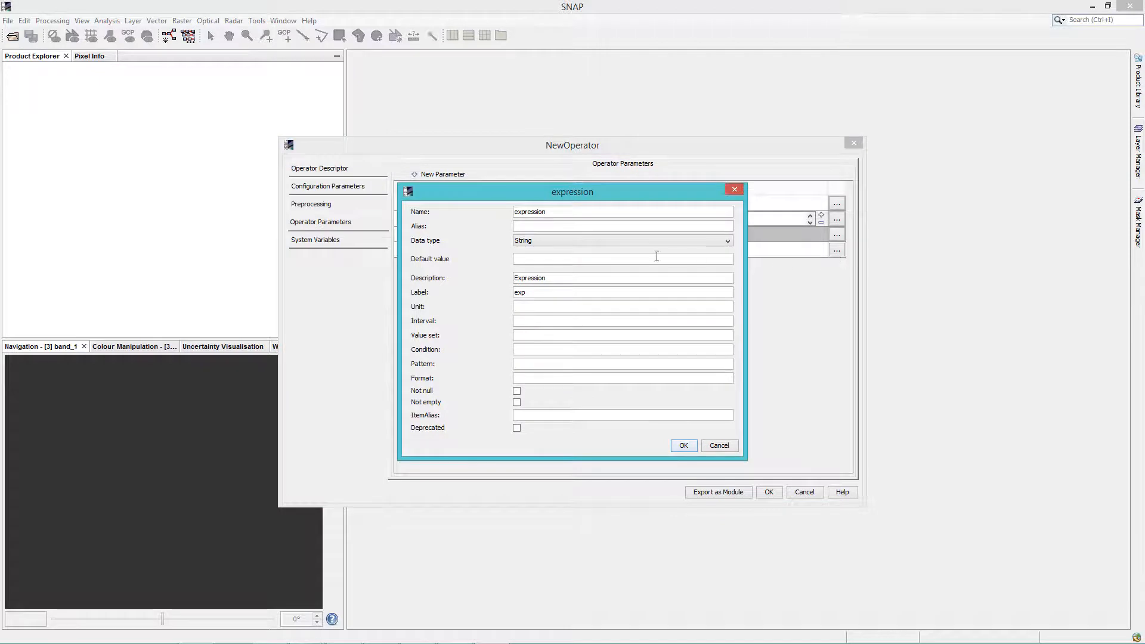
left_click(586, 240)
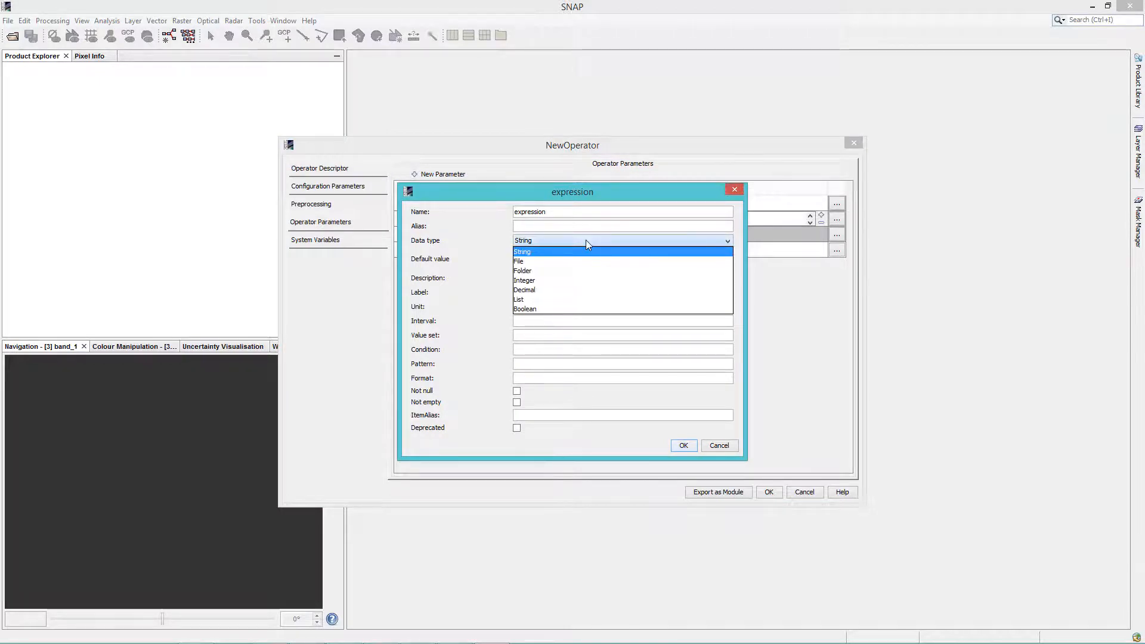
left_click(585, 240)
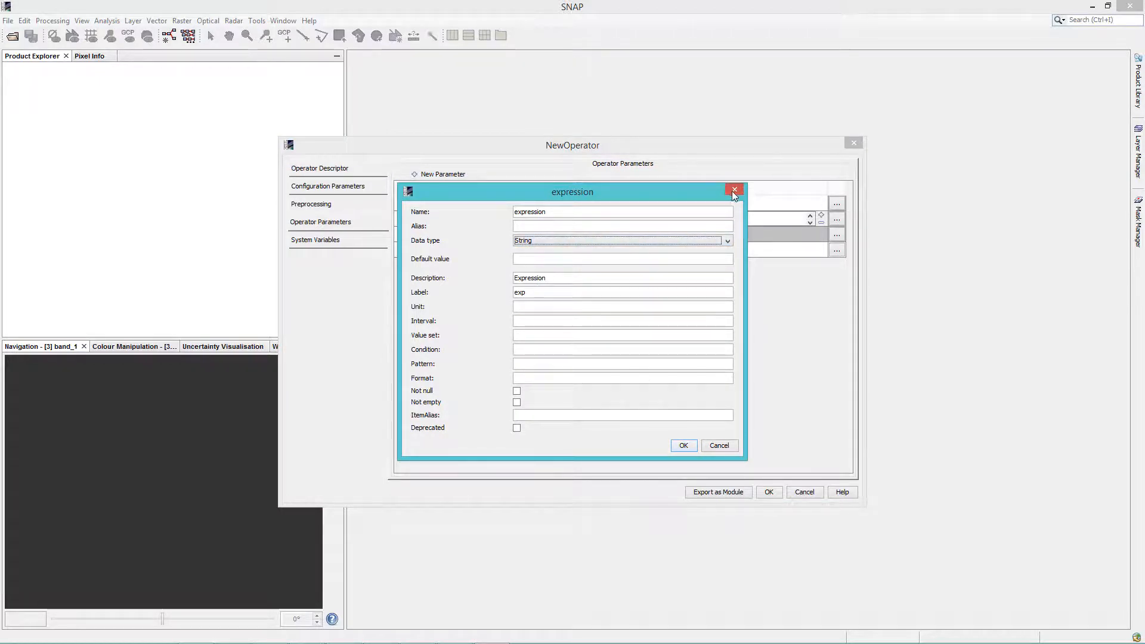
left_click(734, 190)
Try a template data type for the expression parameter, view its template editor, and restore the String type
left_click(650, 252)
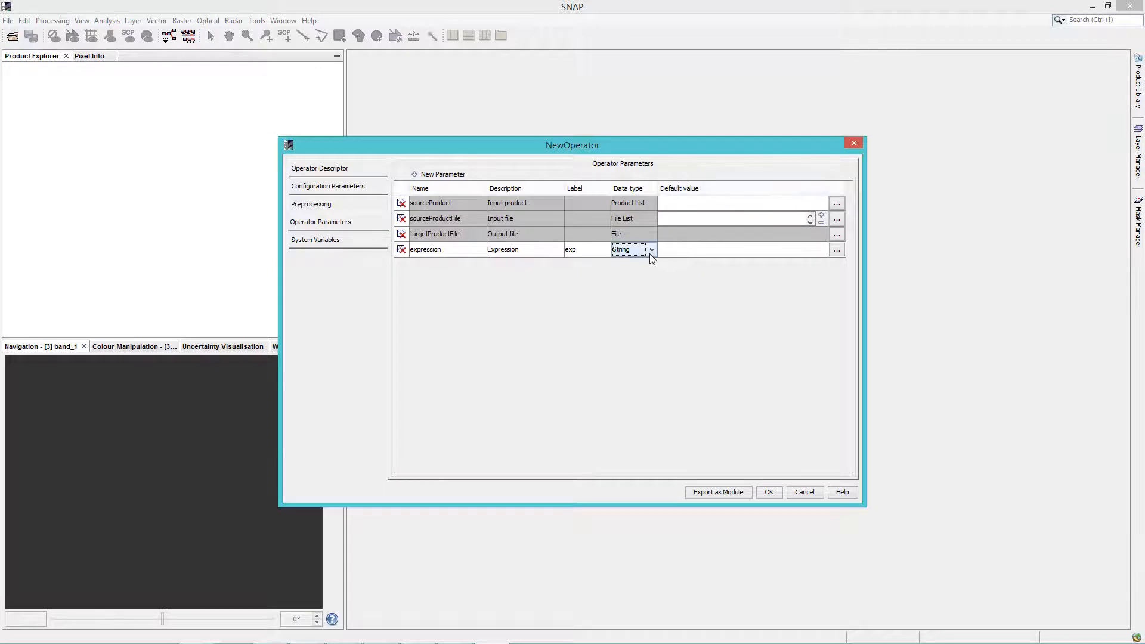
left_click(649, 253)
scroll(651, 262, "up", 1)
left_click(641, 262)
left_click(837, 250)
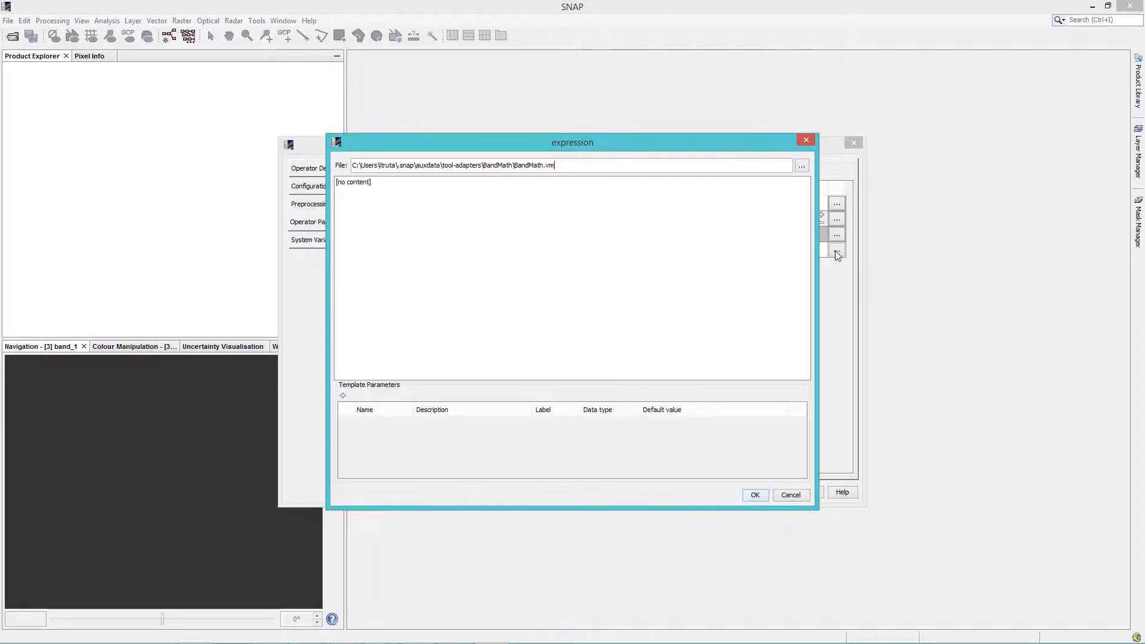
left_click(807, 141)
left_click(649, 251)
left_click(652, 250)
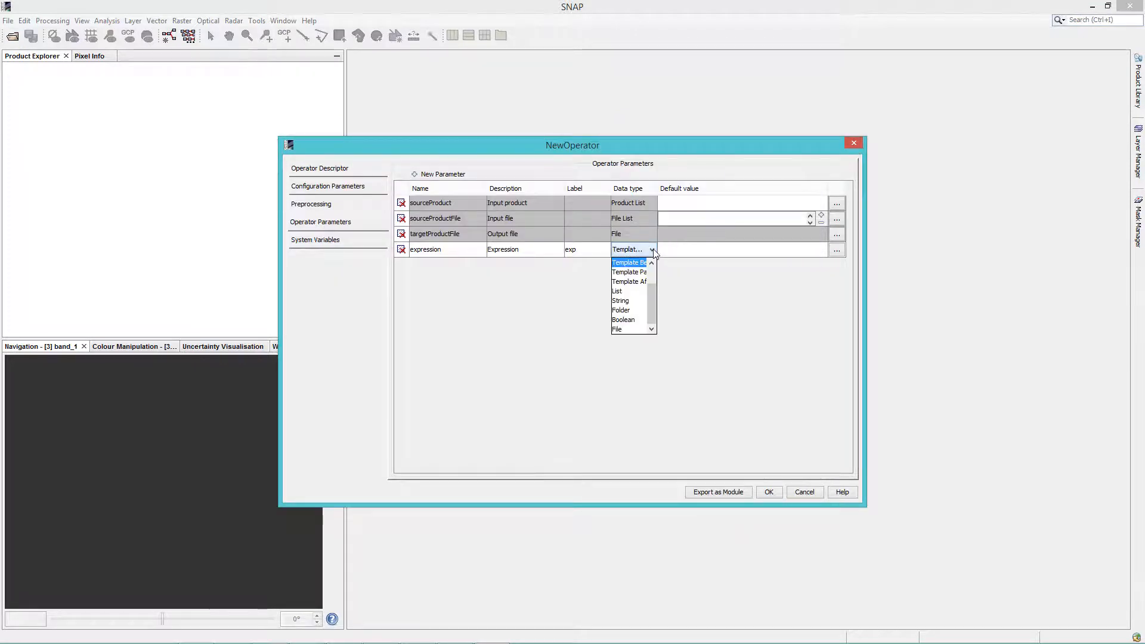
left_click(621, 301)
left_click(696, 253)
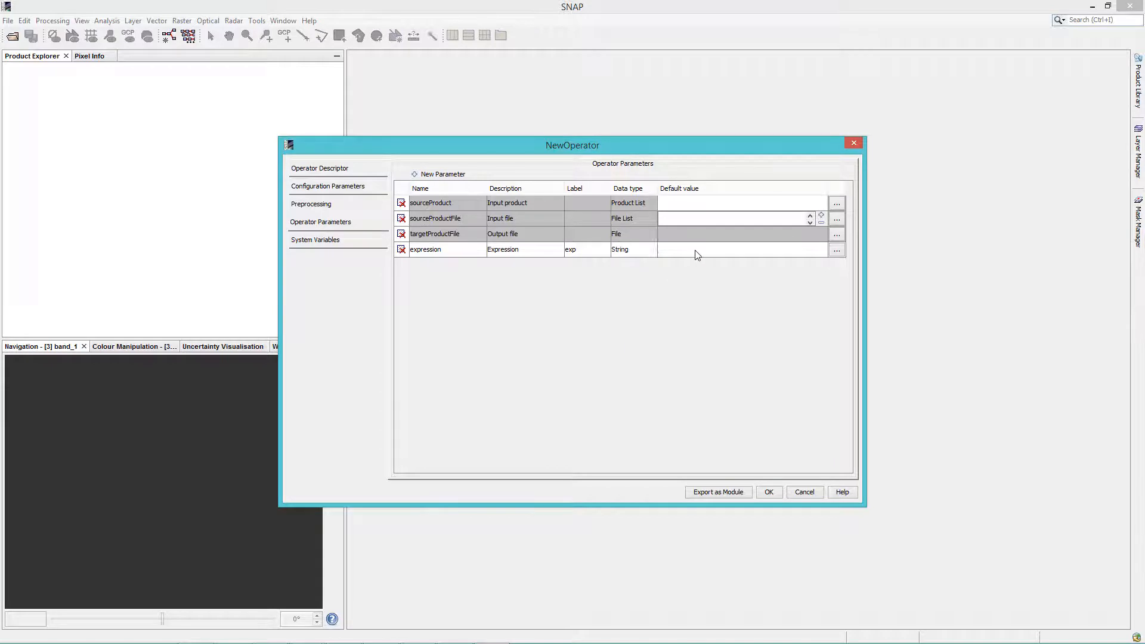
Try enabling a preprocessing tool for the operator, check its choices, and disable it again
left_click(367, 209)
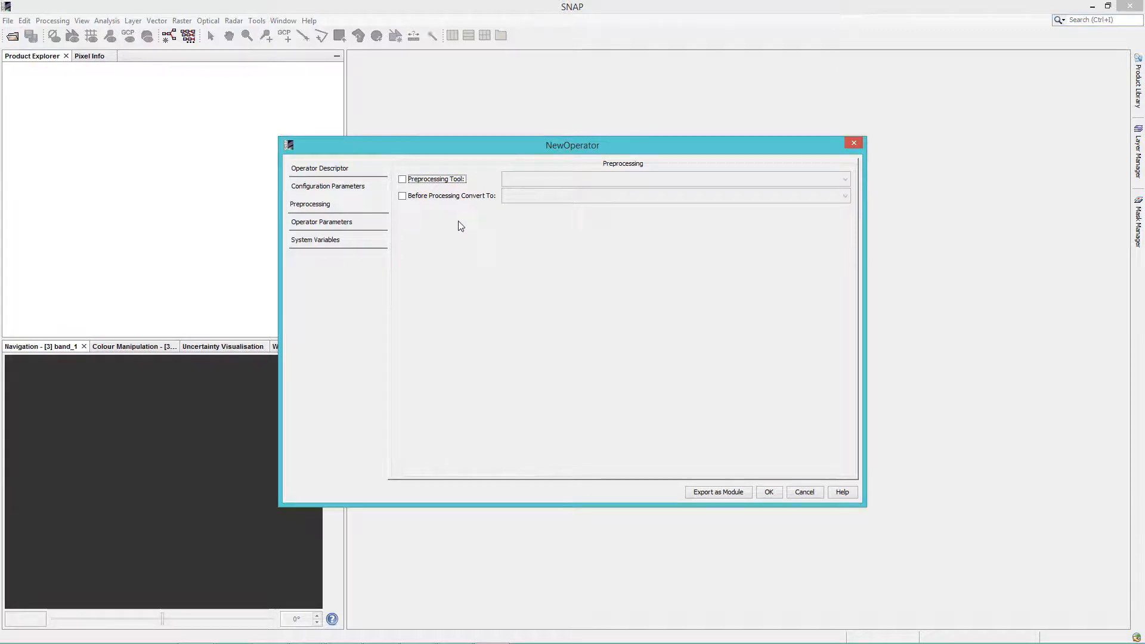
left_click(402, 179)
left_click(527, 182)
left_click(527, 182)
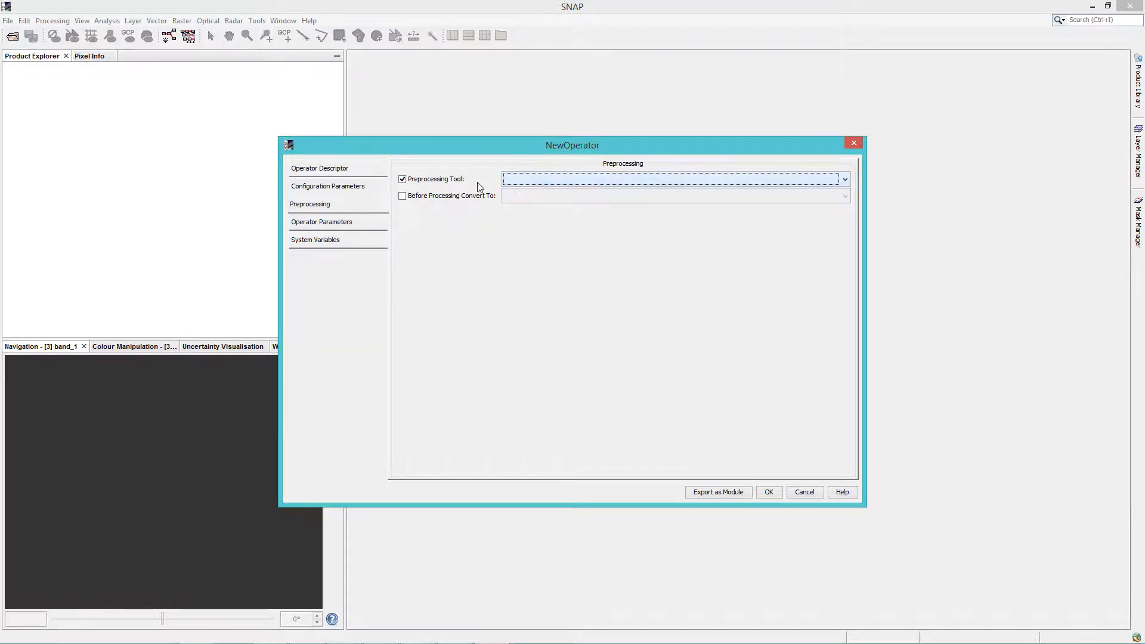
left_click(402, 179)
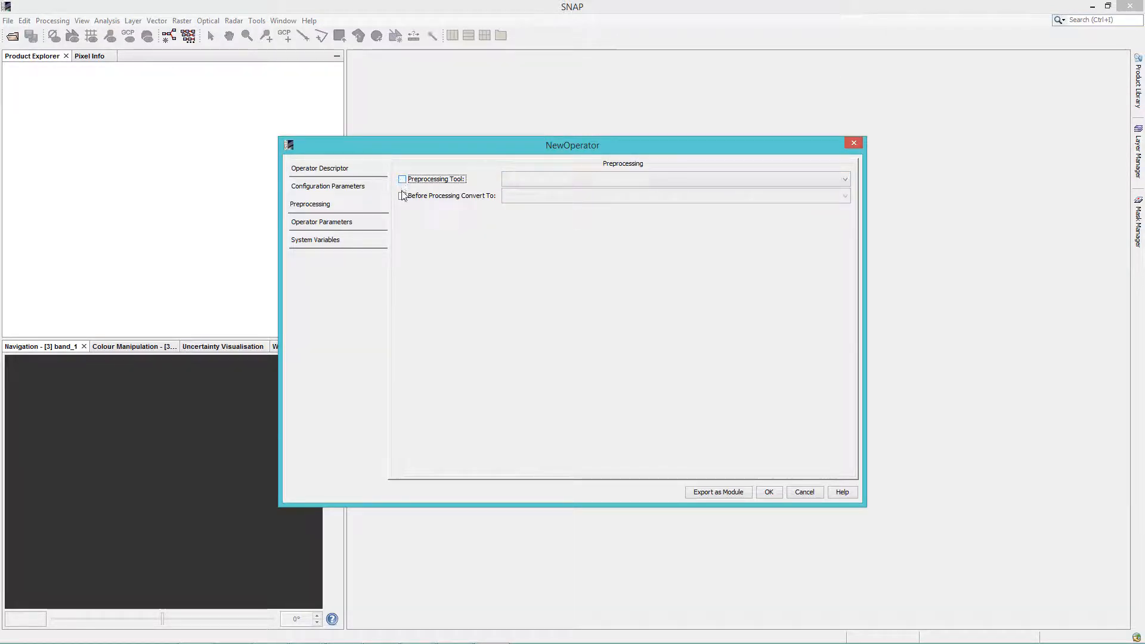
Try converting the input to GeoTIFF before processing, and turn the conversion off again
left_click(403, 196)
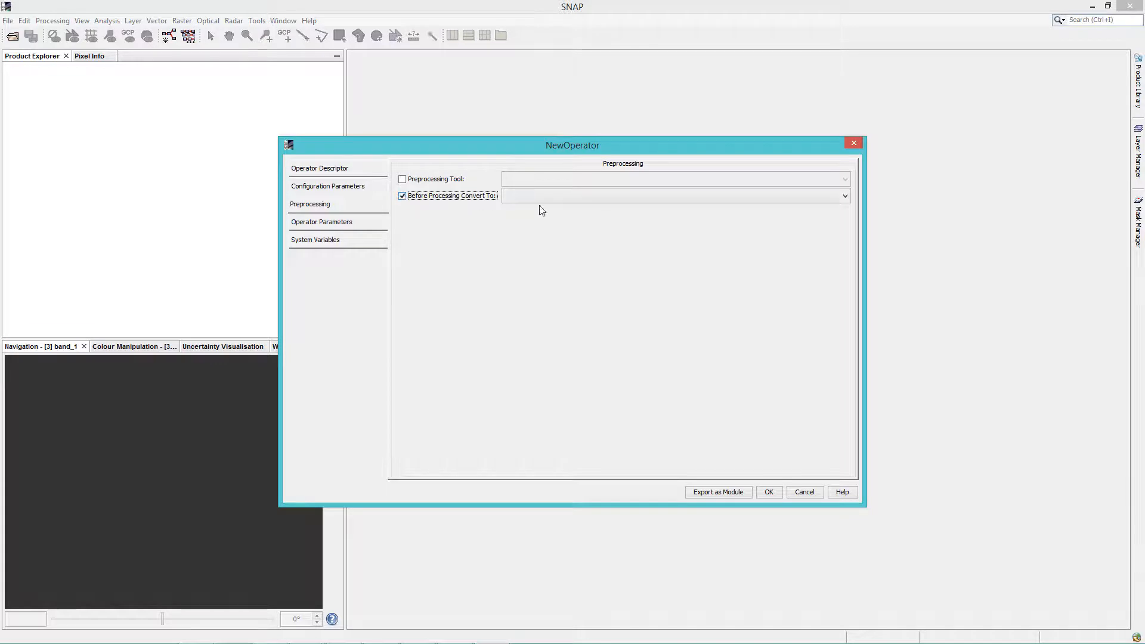
left_click(655, 199)
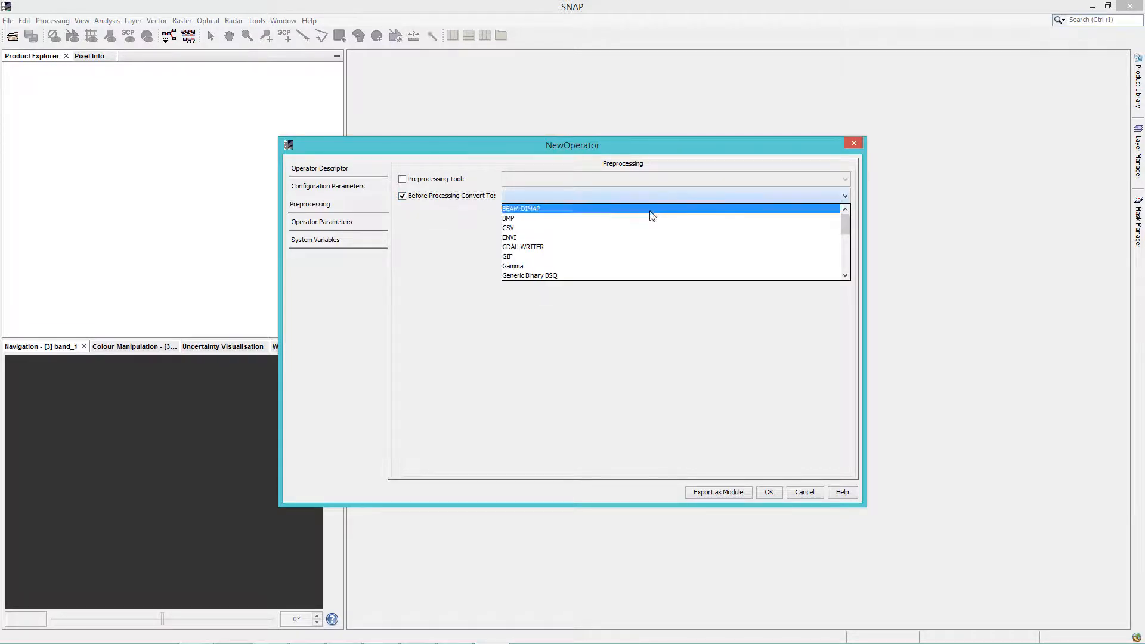
scroll(639, 251, "down", 1)
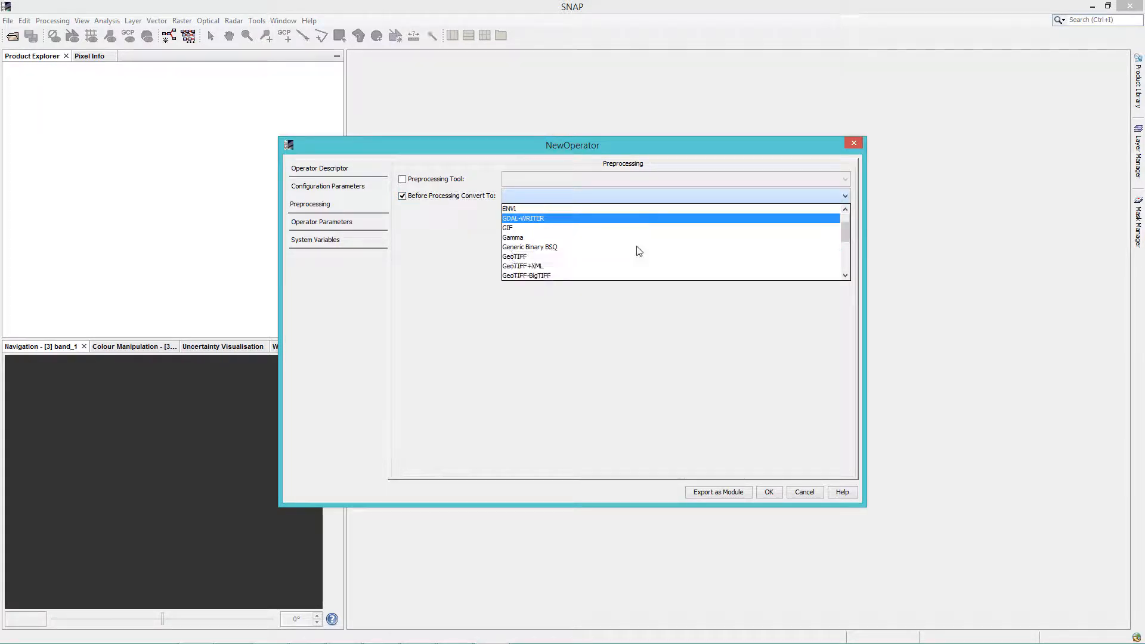
left_click(607, 262)
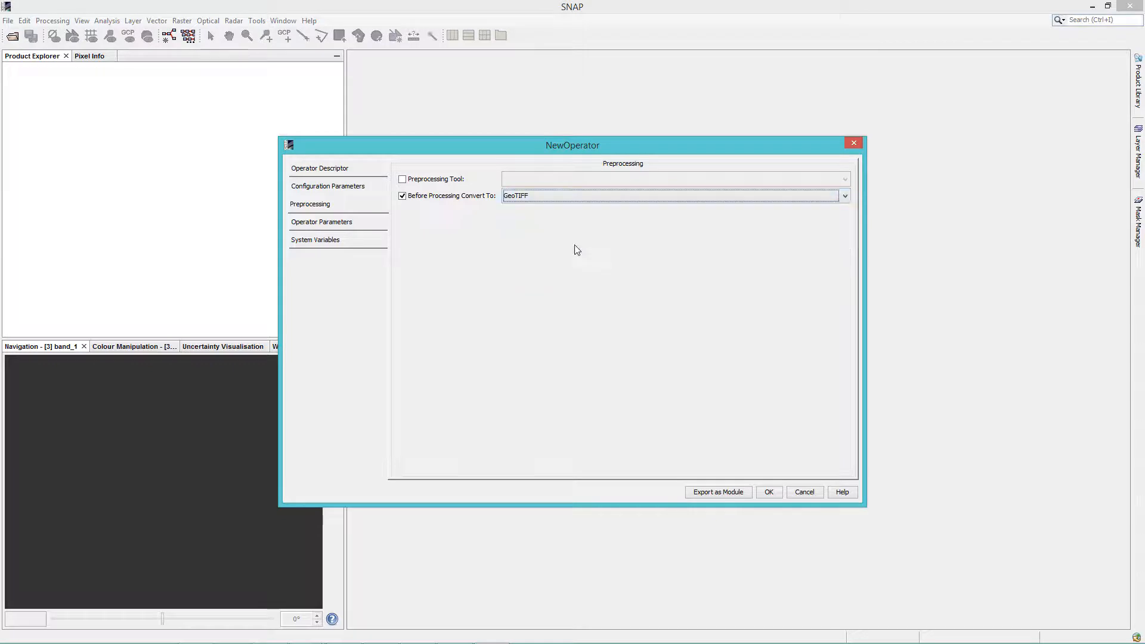
left_click(403, 199)
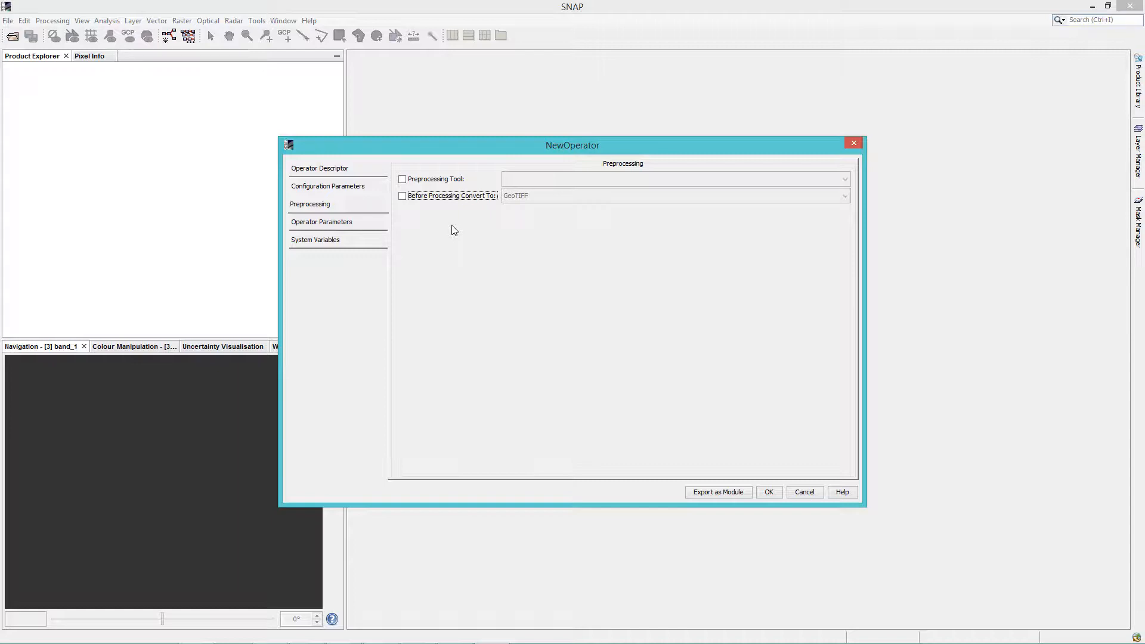
Set the tool executable to $OTB_BIN_PATH\otbcli_BandMath.bat and the working directory to $OUTPUT_DIR
left_click(343, 188)
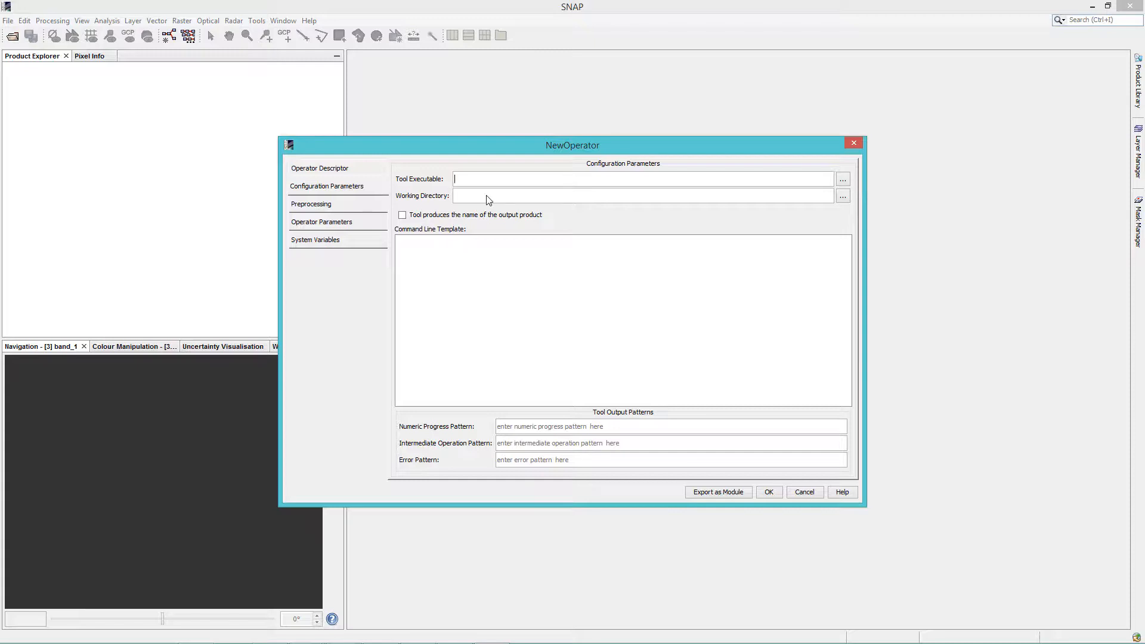
type("$OTB_")
type("BIN_P")
type("ATH")
type("\\")
type("otbcli_BandMath.bat")
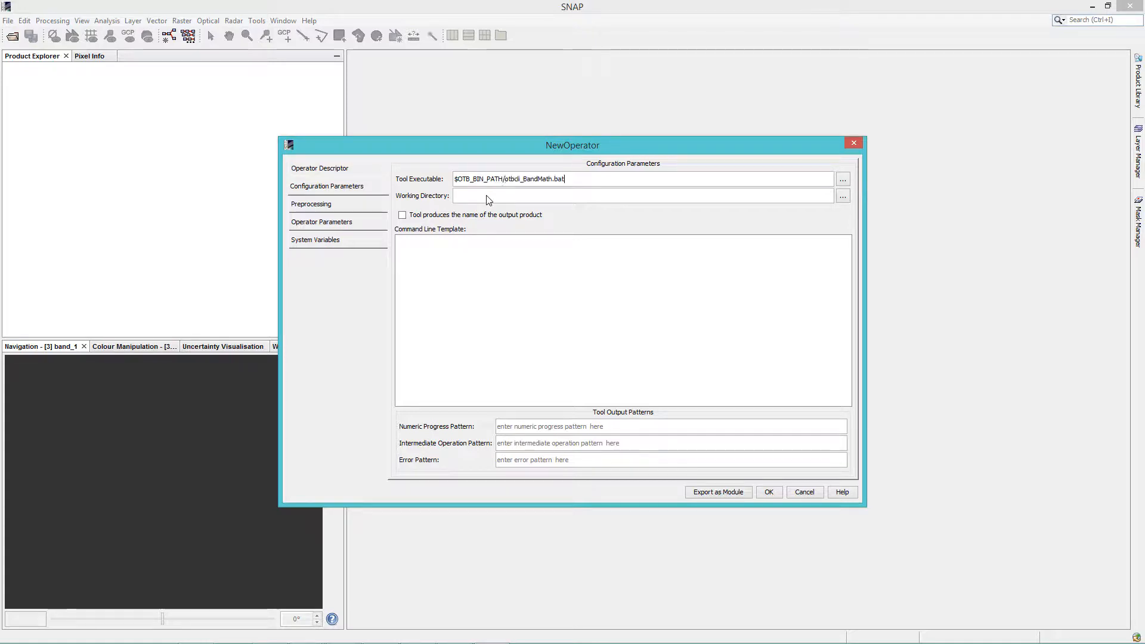
left_click(487, 196)
type("$OUTPU")
type("T_DI")
Write the command line template, one token per line: -il $sourceProductFile.getAbsolutePath() -exp "$expression" -out $targetProductFile.getAbsolutePath()
type("-il $sourceProductFil")
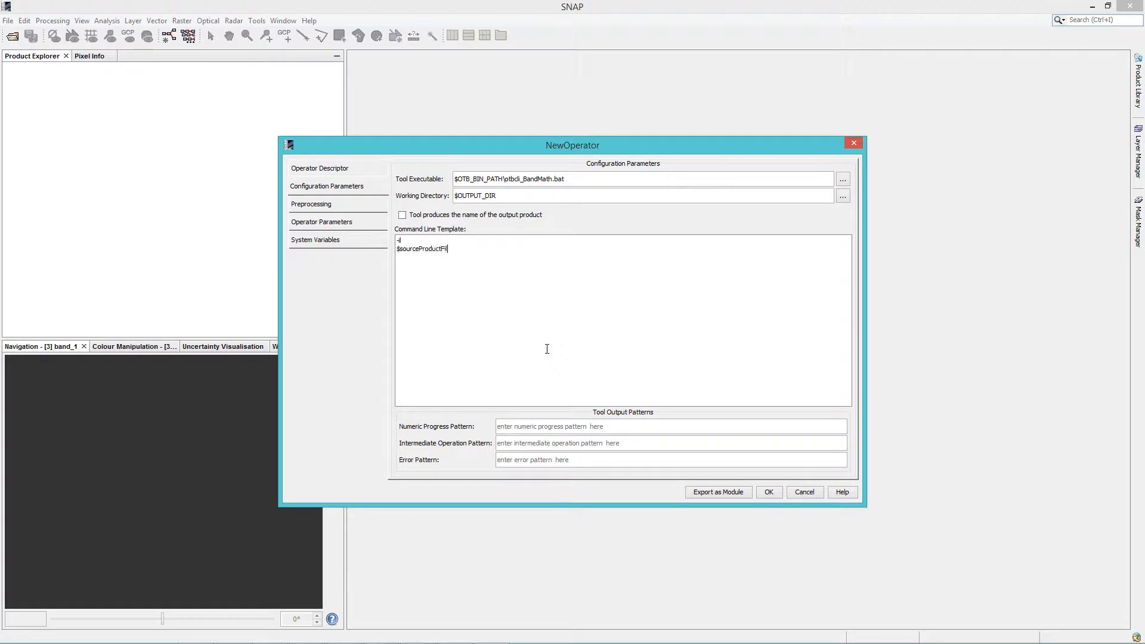
type("e.getAbsolutePath()")
key("Return")
type("-e")
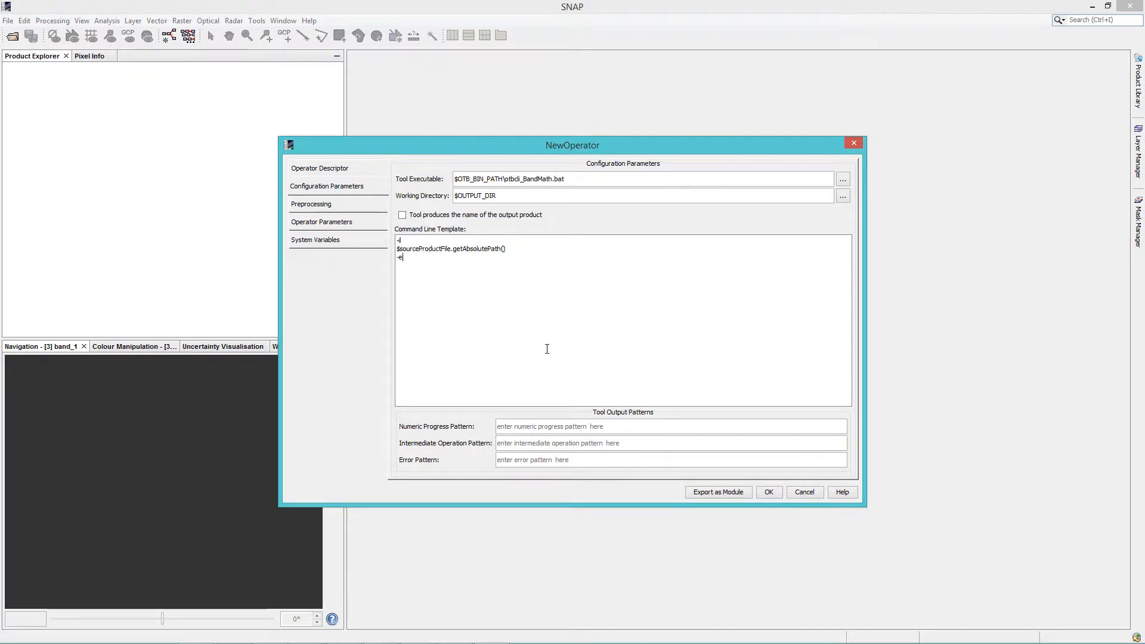
type("xp")
key("Return")
type("\"$expression\"")
key("Return")
type("-out $targetProductFile.")
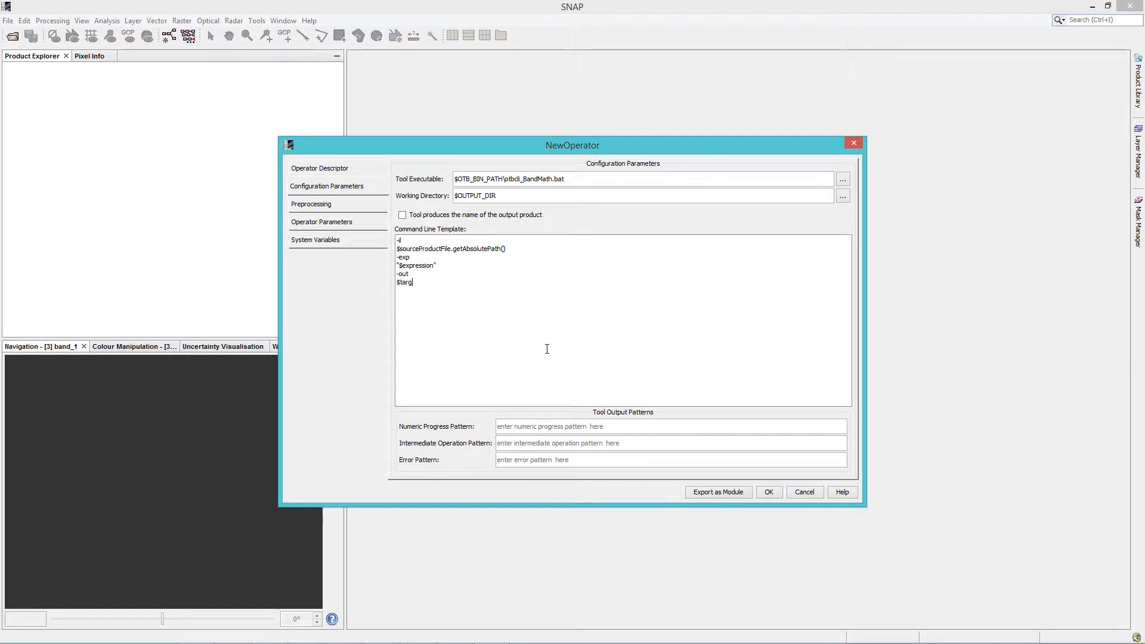
type("getAbsolutePath()")
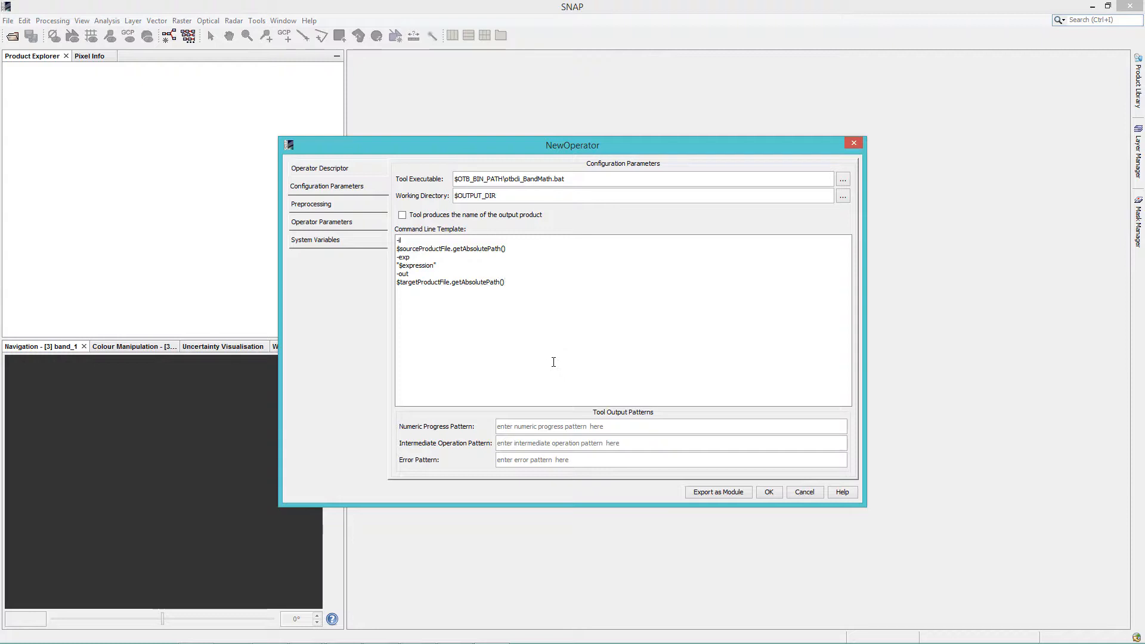
Set the numeric progress pattern to (?:.+): (\d{1,3})% (?:.+) and the error pattern to ERROR: (.+), and save the operator
left_click(531, 424)
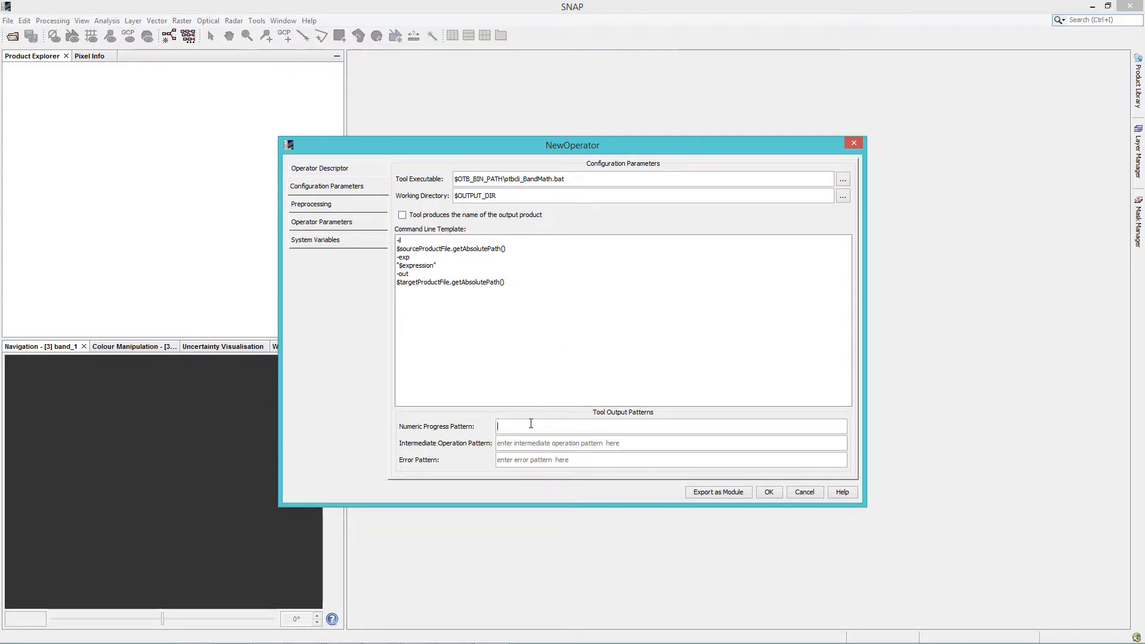
type("(?:.+): (\\d{1,3})% (?:.+)")
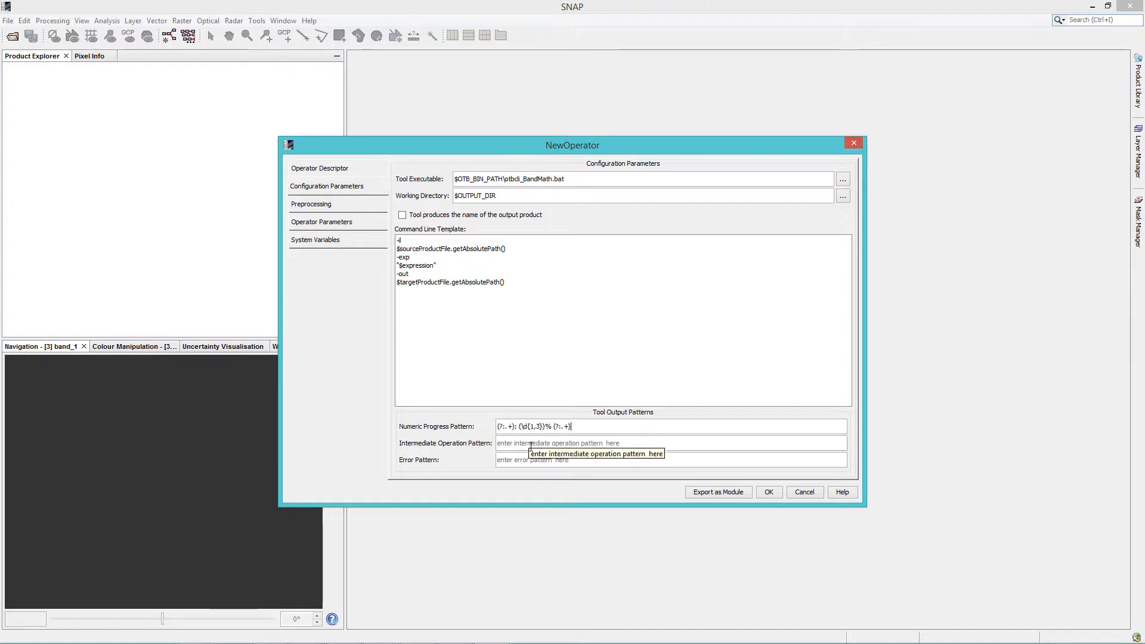
left_click(528, 461)
type("ERROR: (")
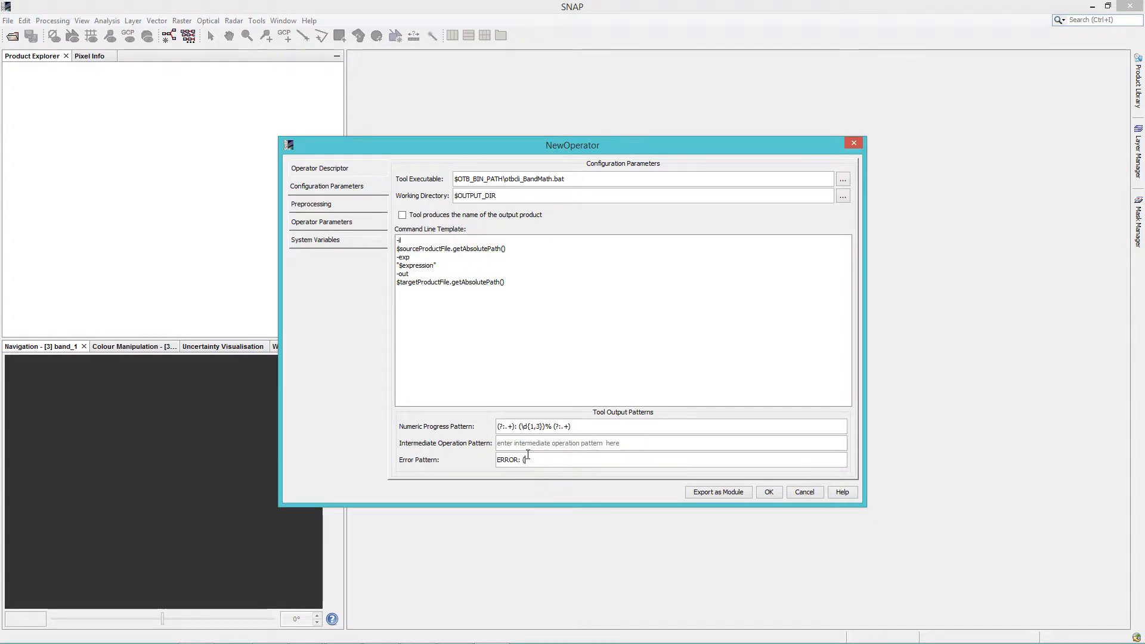
type(".+)")
left_click(768, 493)
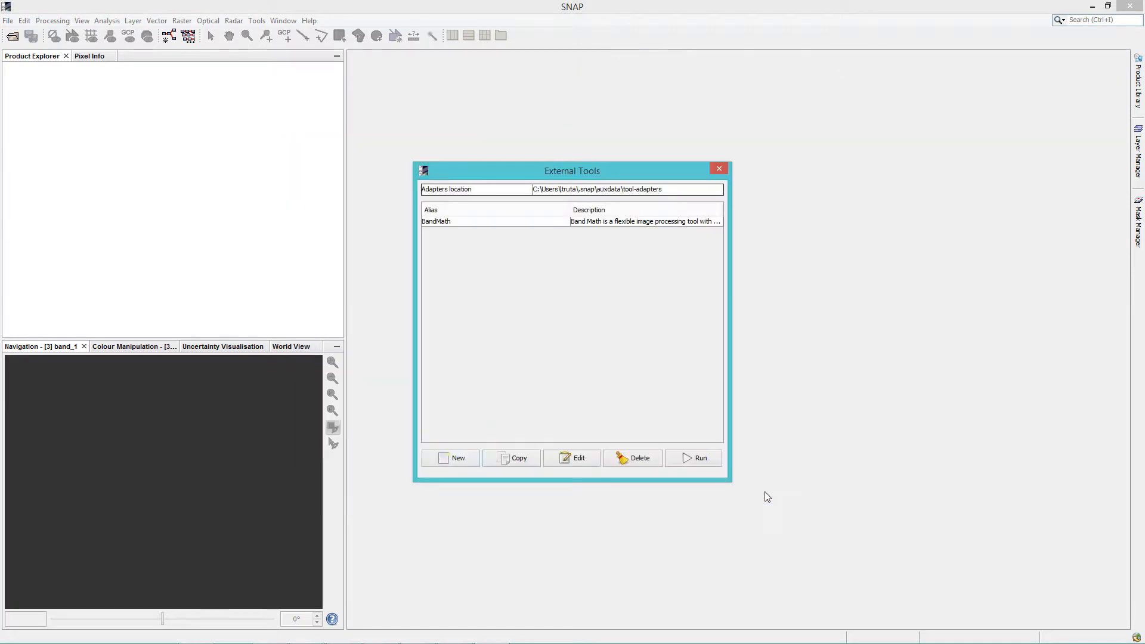
Open the product img.tif from the bin folder
left_click(12, 36)
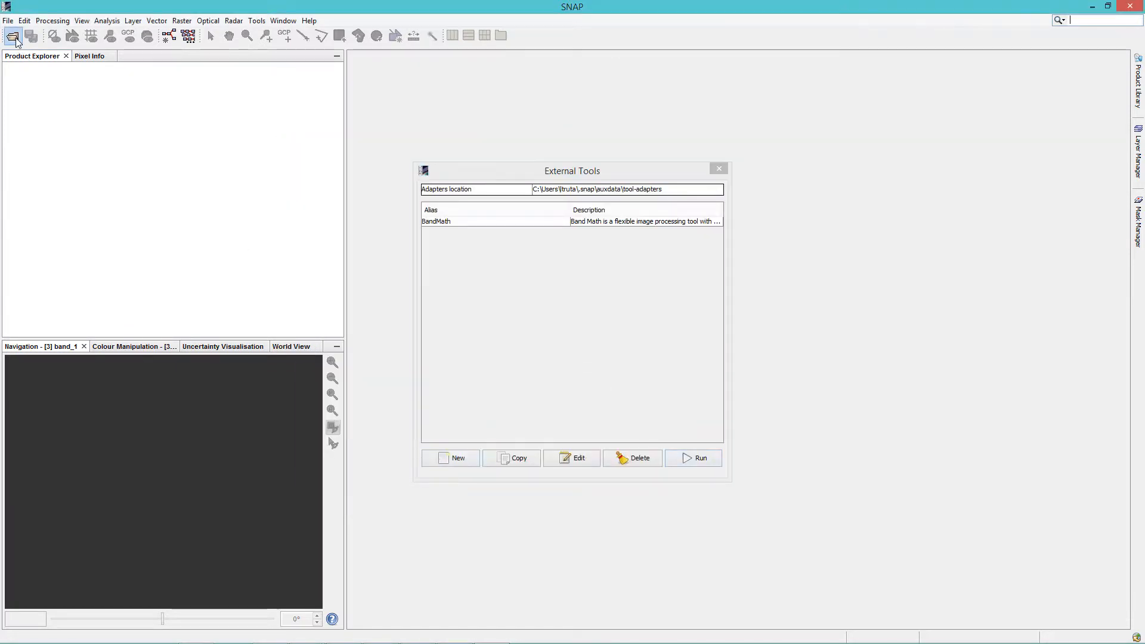
left_click(561, 334)
key("i")
left_click(695, 272)
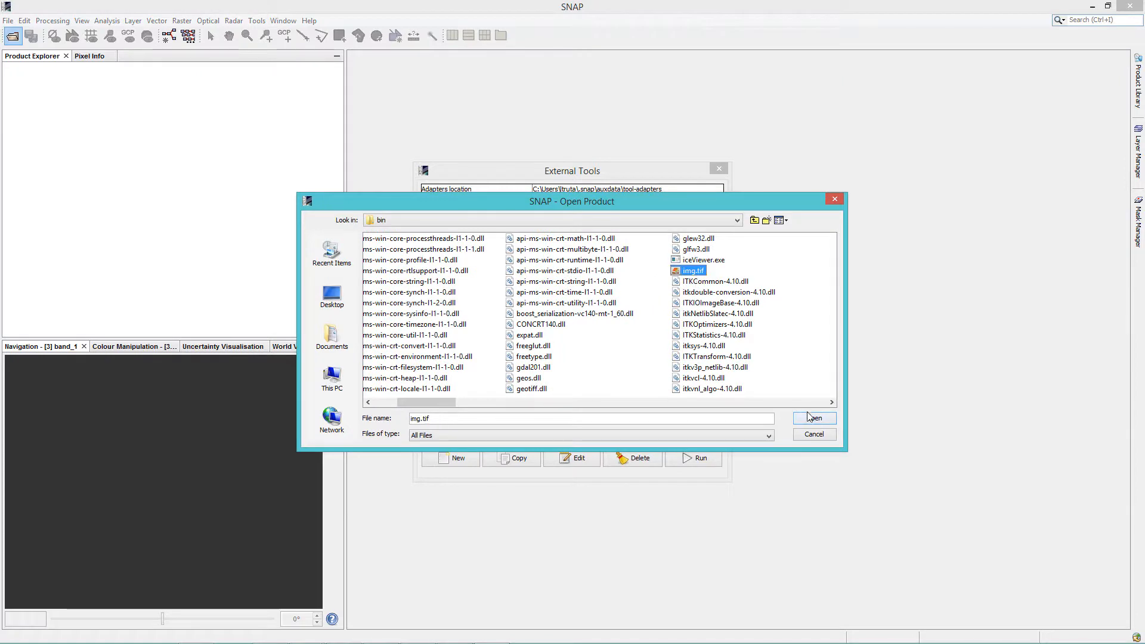
left_click(810, 416)
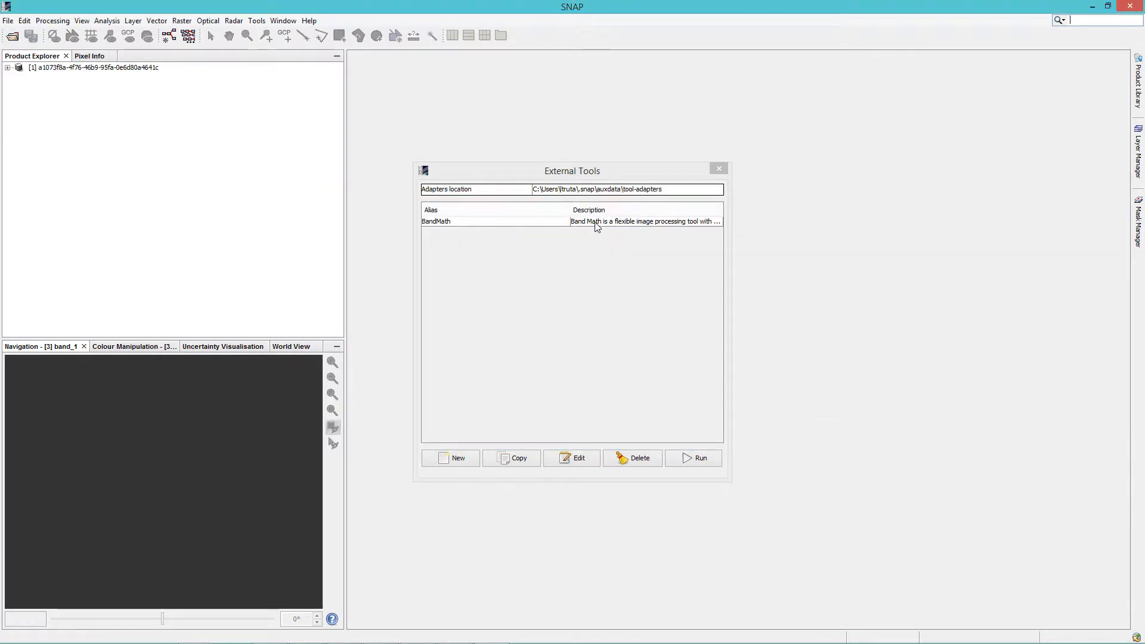
Bring up the execution dialog of the BandMath adapter from the external tools, closing and reopening it once
left_click(596, 226)
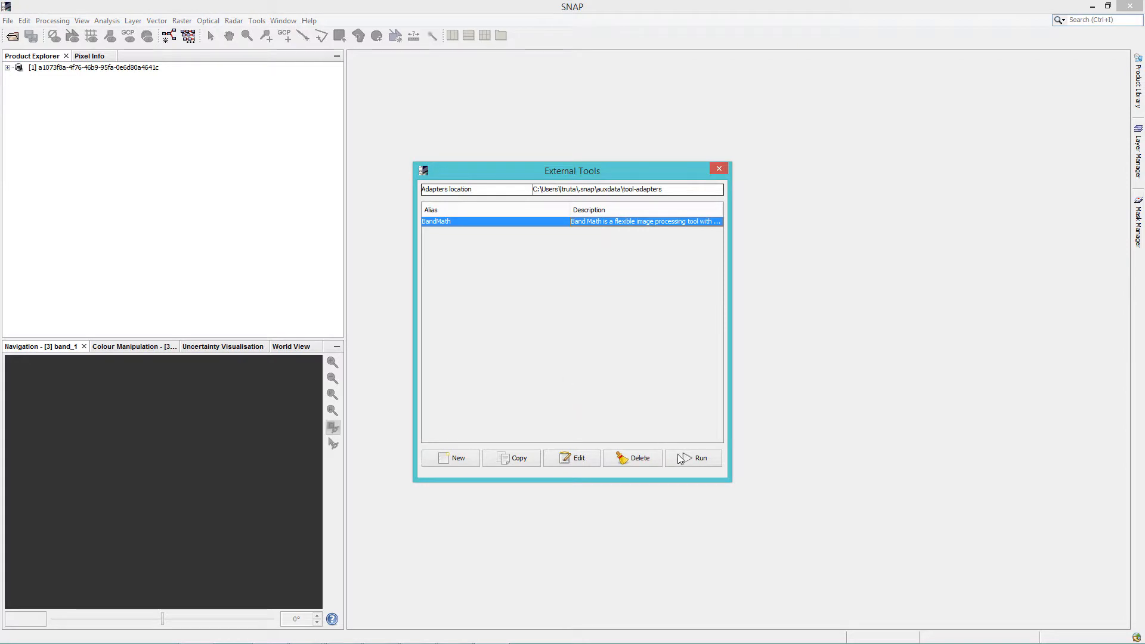
left_click(702, 461)
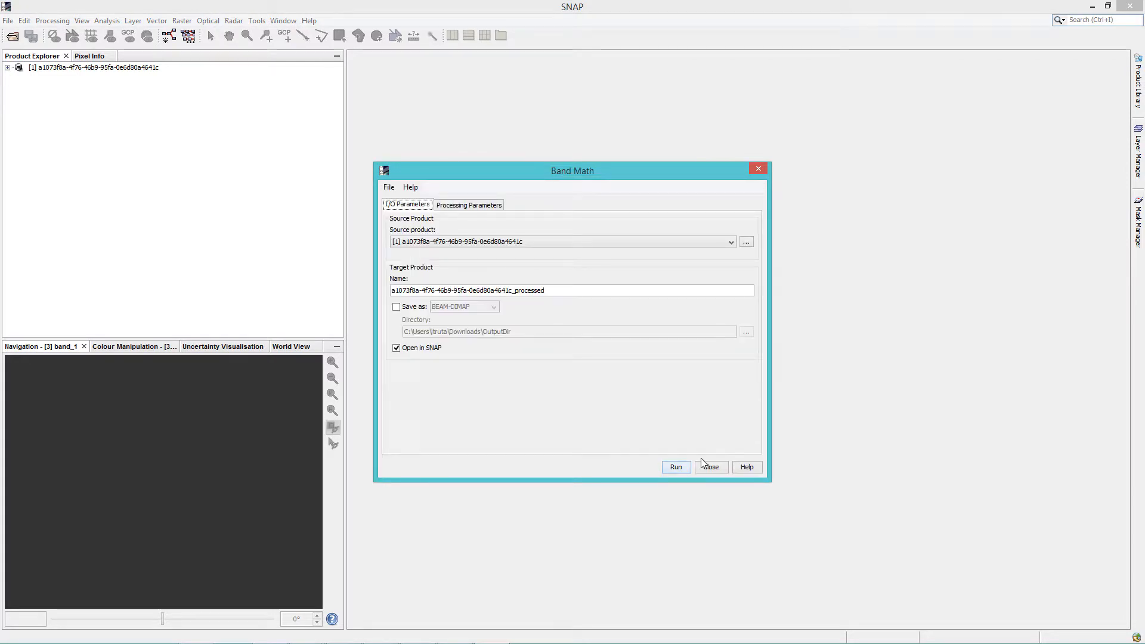
left_click(762, 171)
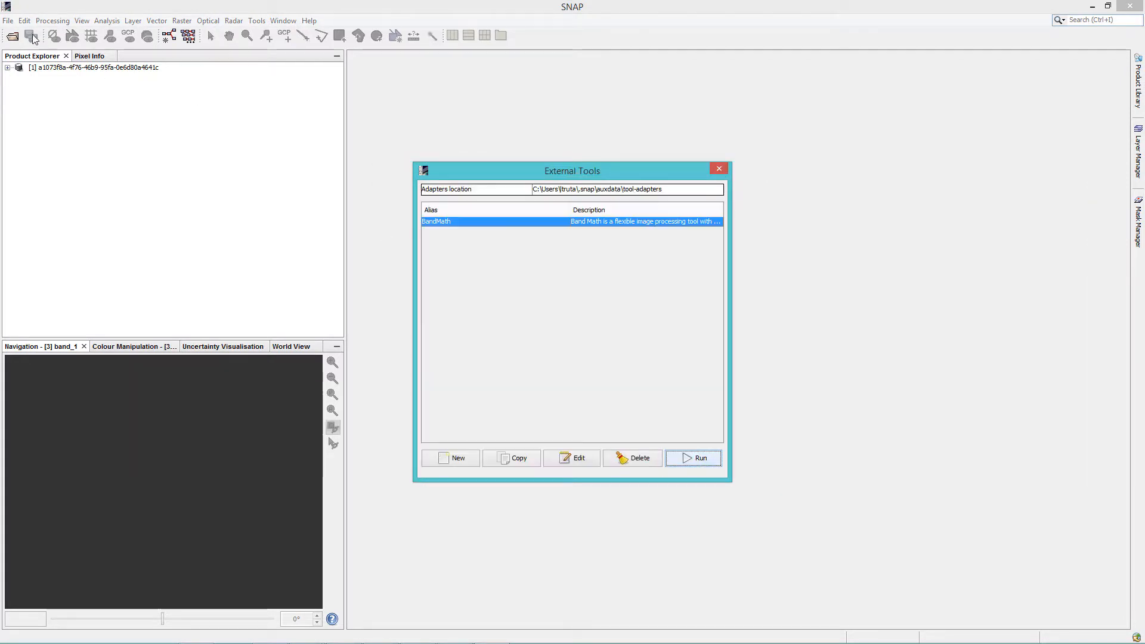
left_click(7, 21)
left_click(25, 35)
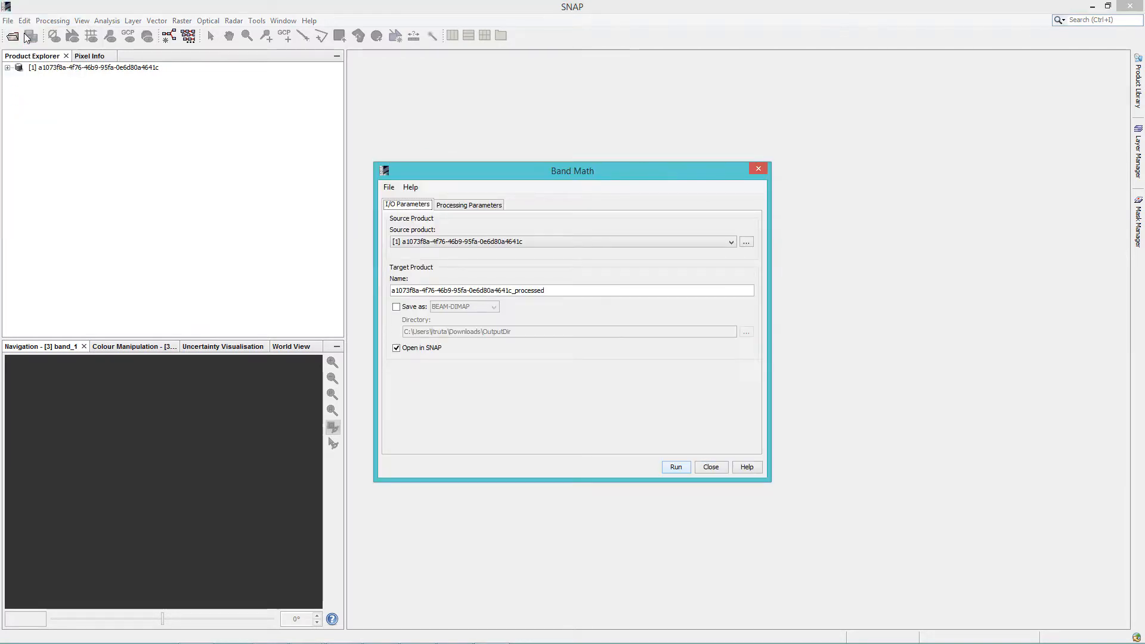
Select the opened img.tif product as the source product for the Band Math run
left_click(757, 171)
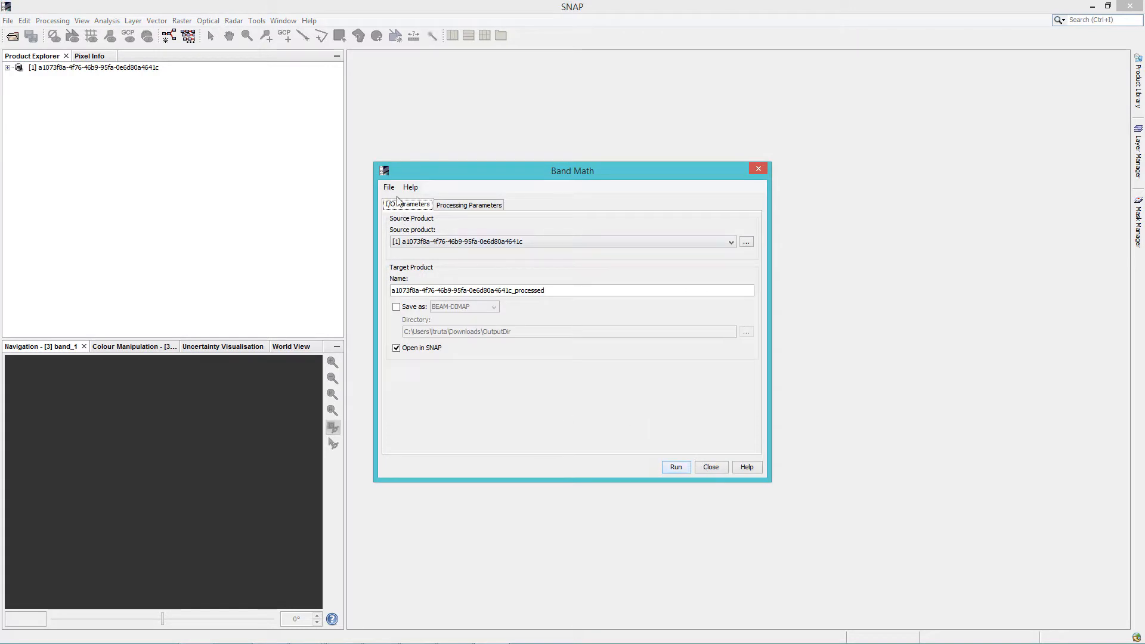
left_click(469, 242)
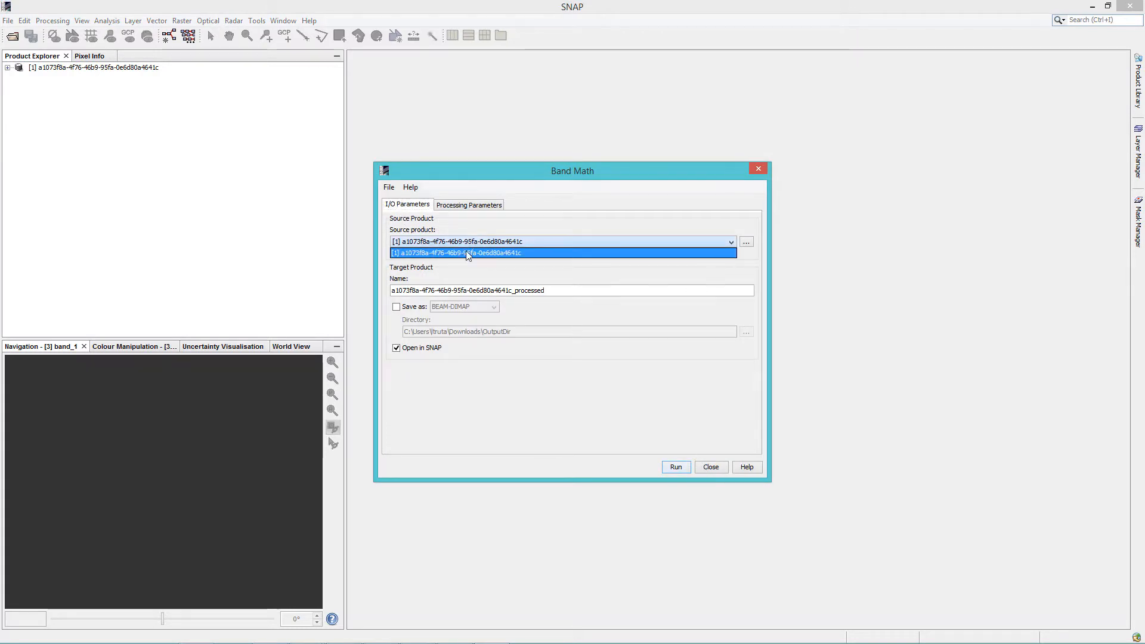
left_click(468, 254)
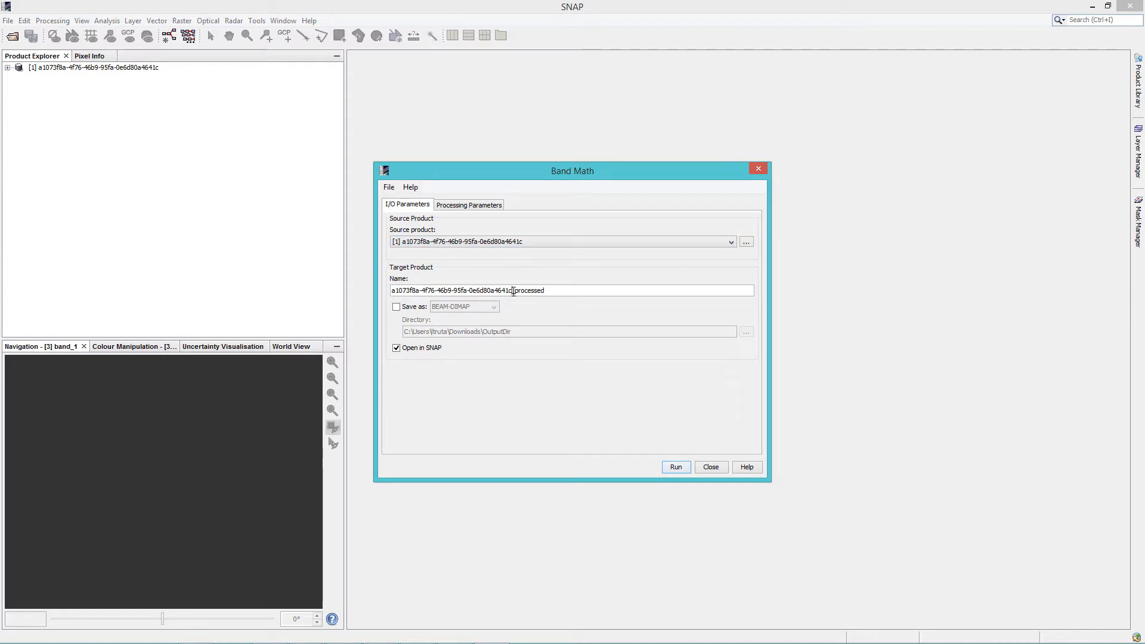
left_click_drag(514, 291, 557, 290)
left_click(558, 290)
Try out saving the target product as BEAM-DIMAP, browse its target directory, and switch saving off again
left_click(397, 307)
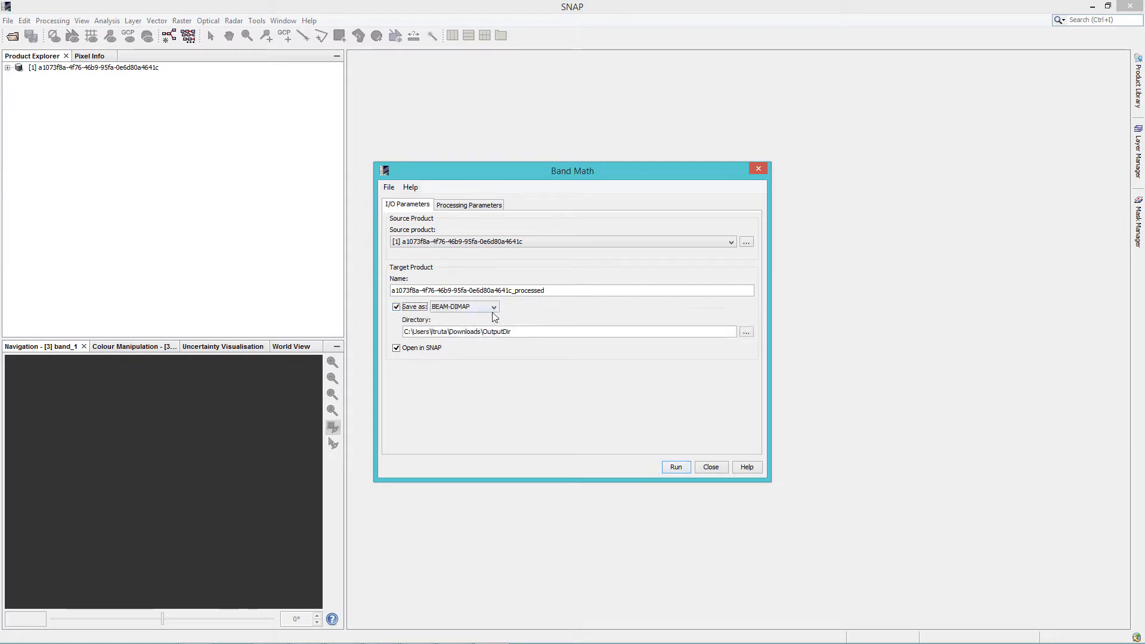
left_click(494, 307)
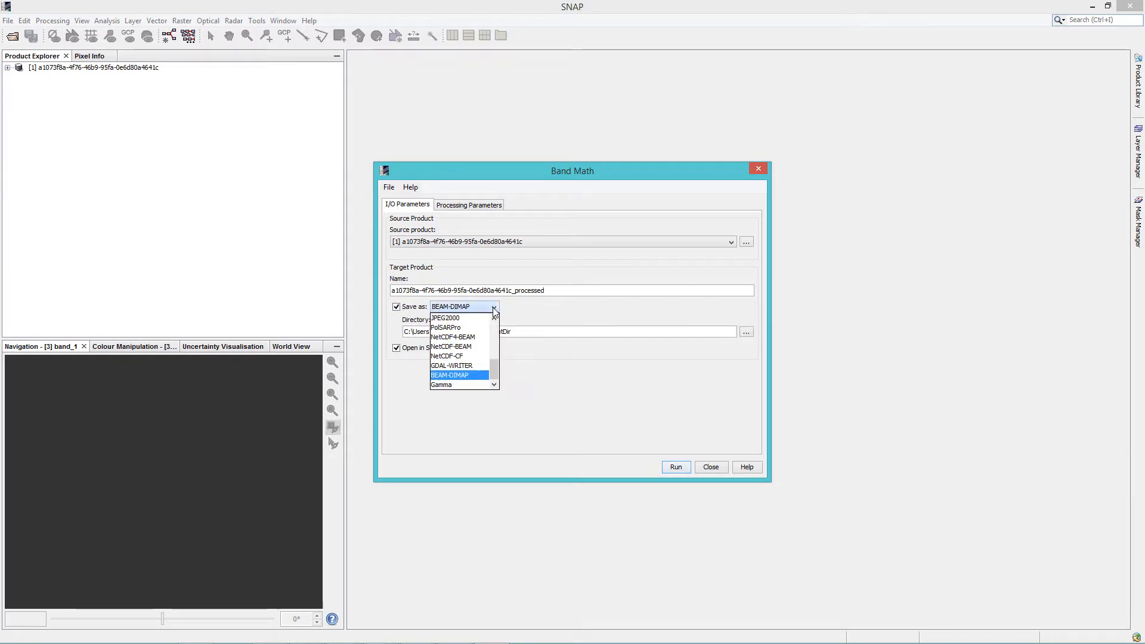
left_click(476, 376)
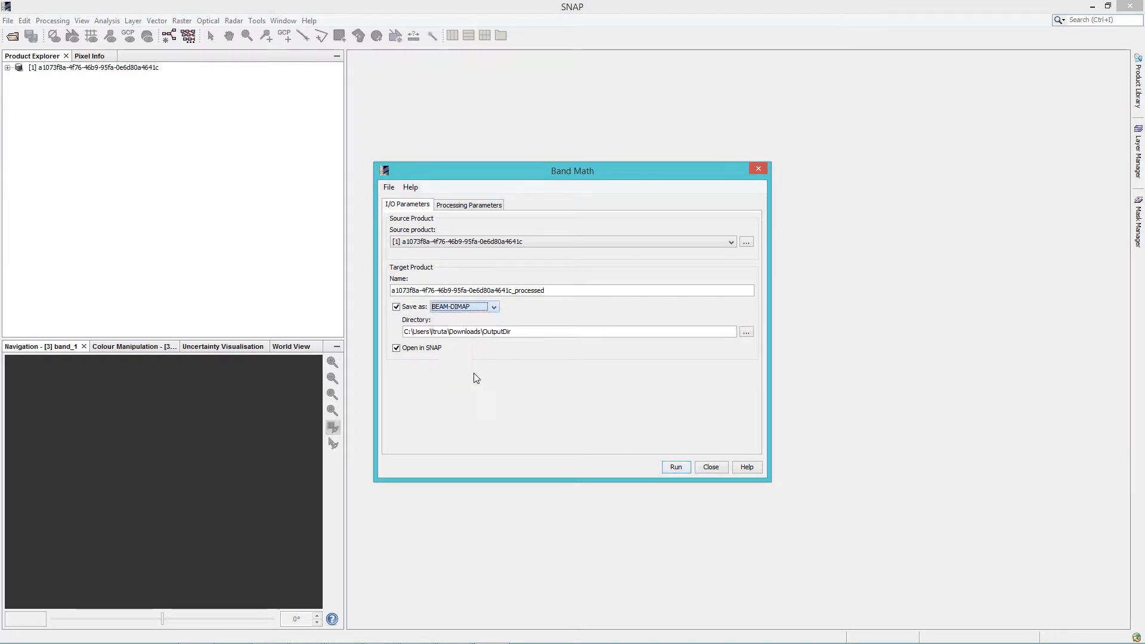
left_click(746, 334)
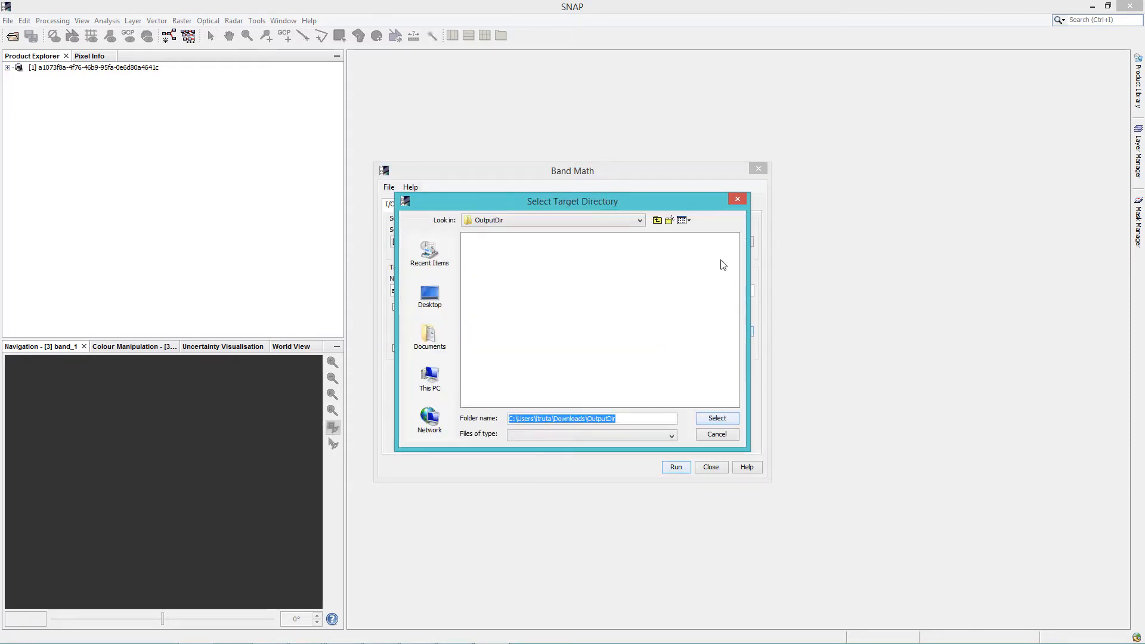
left_click(733, 198)
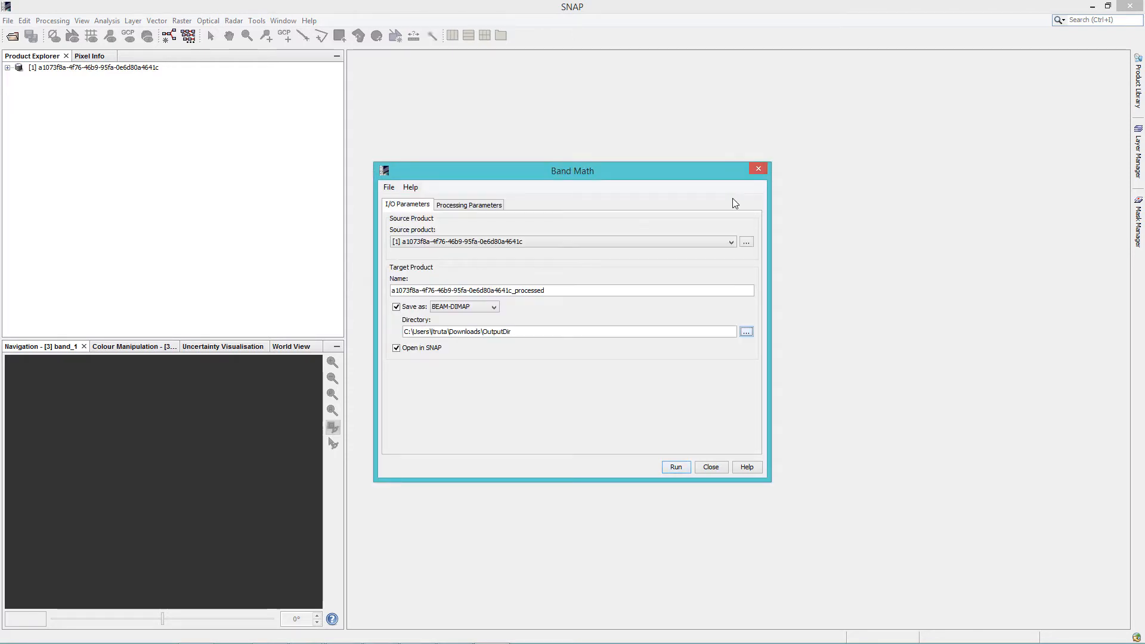
left_click(396, 307)
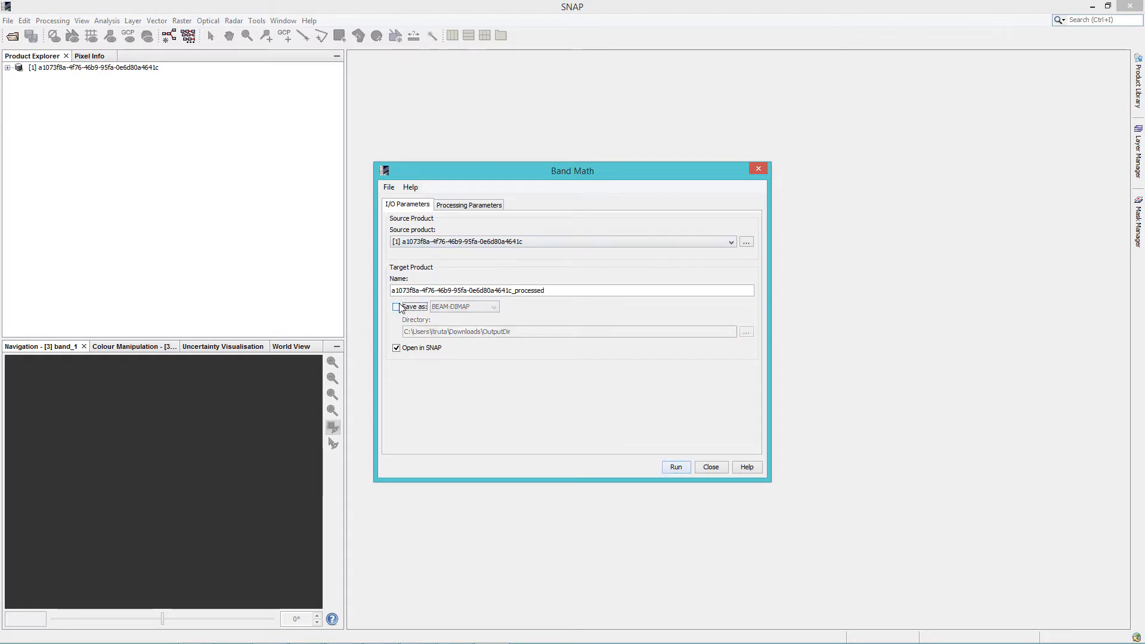
Enable display of the execution output and set the exp parameter to (im1b2-im1b1)/(im1b1+im1b1)
left_click(470, 206)
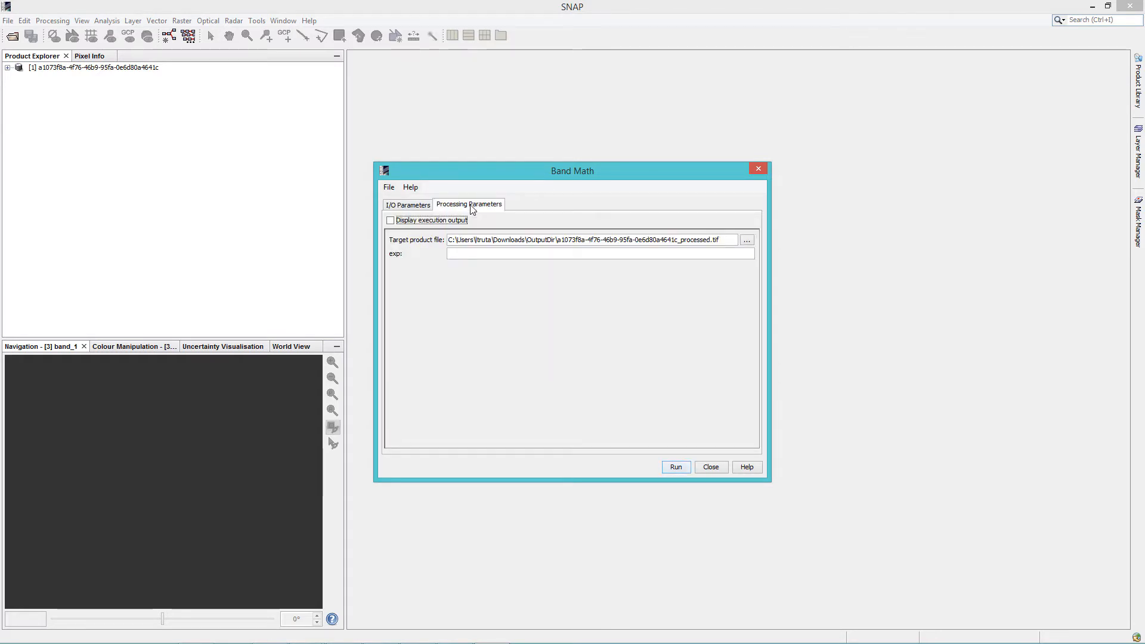
left_click(391, 221)
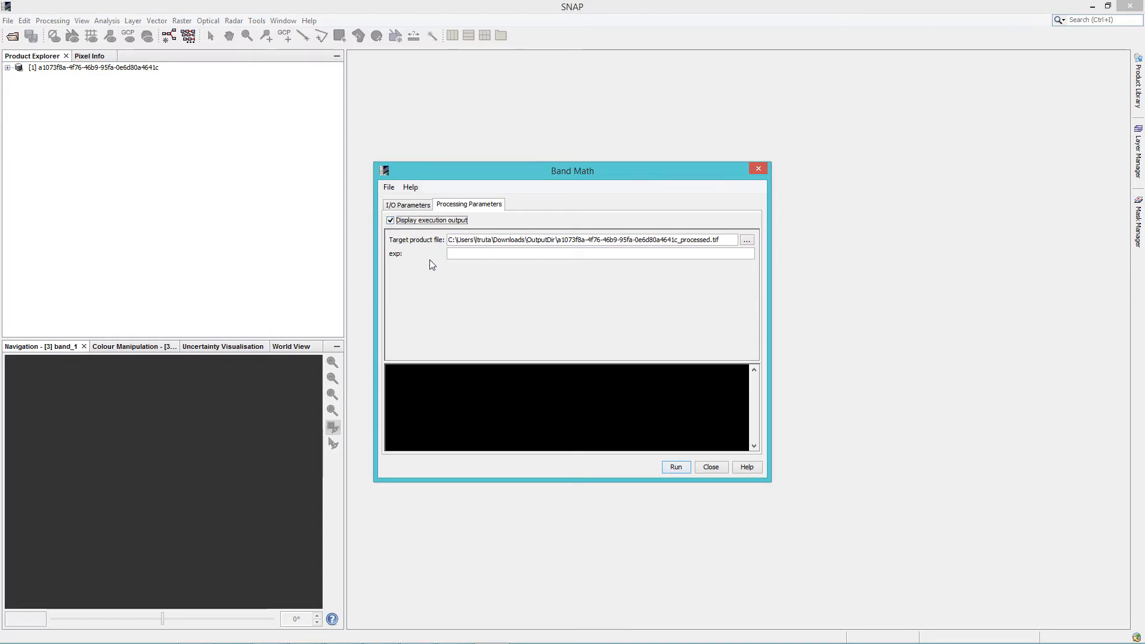
left_click(492, 254)
type("(im1b2-im1b1)/(im1b1+im1b1")
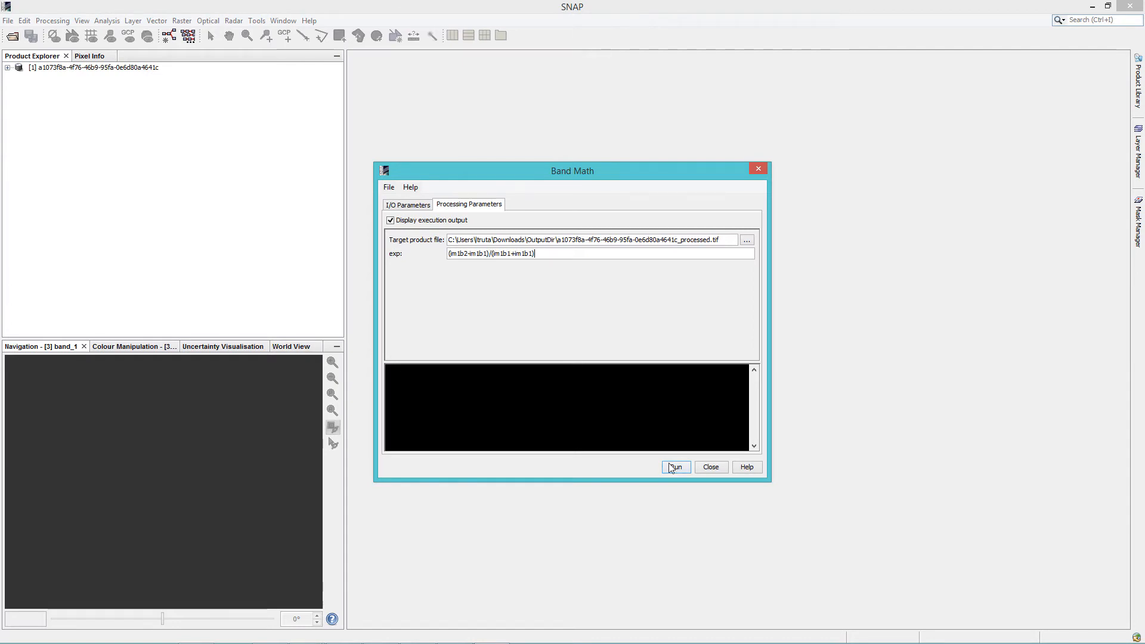
Run the Band Math tool, acknowledge the completion message, and close the execution and External Tools dialogs
left_click(672, 468)
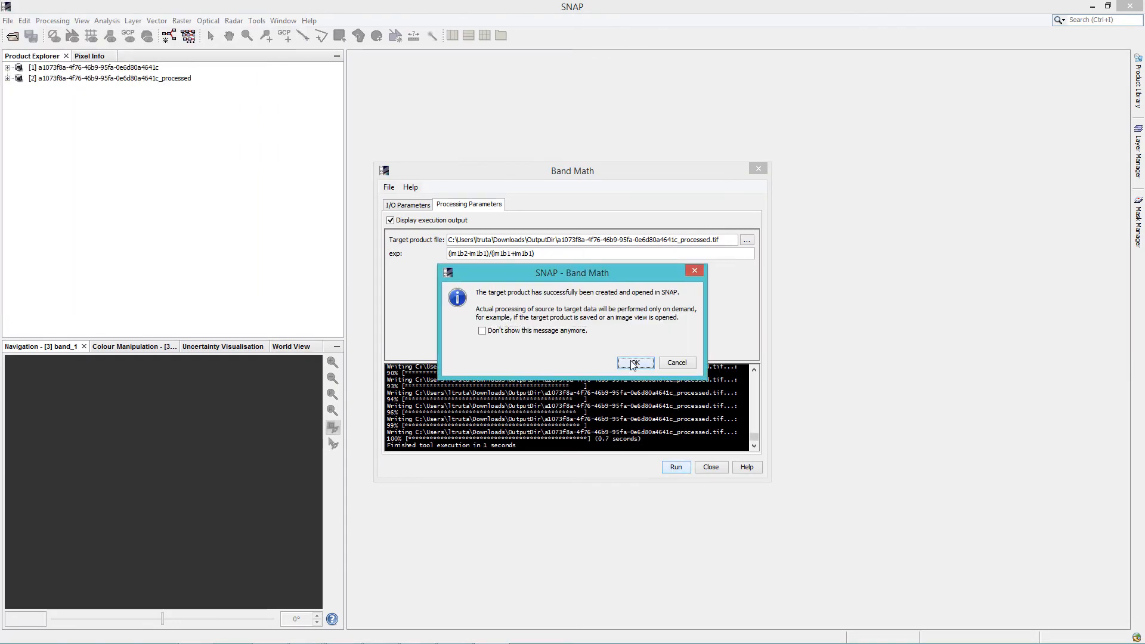
left_click(634, 364)
left_click(759, 170)
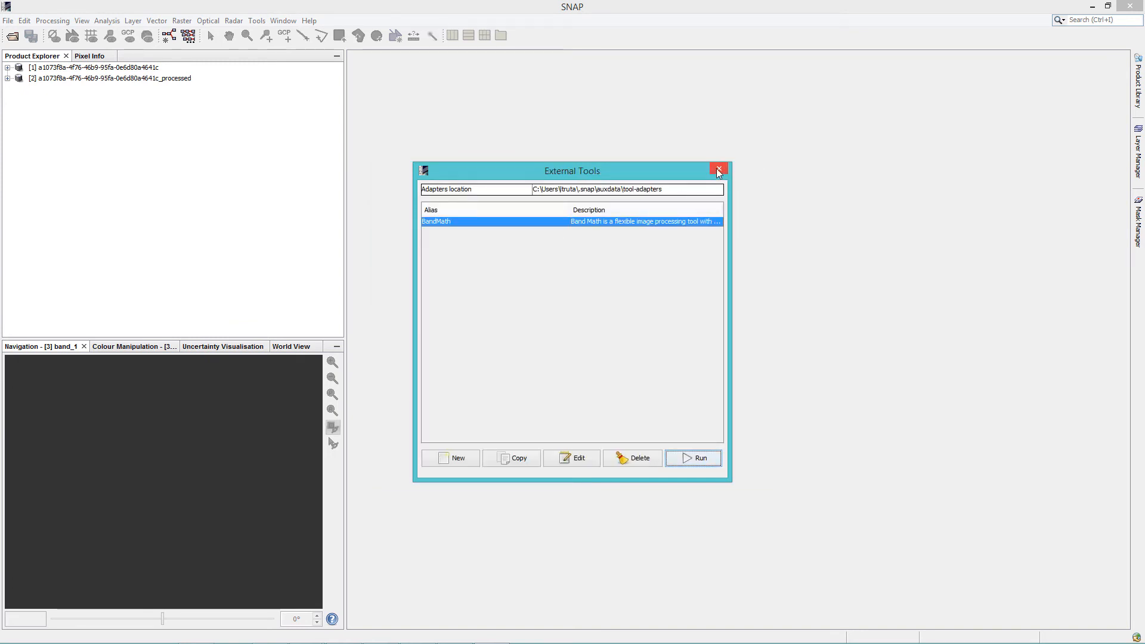
left_click(718, 172)
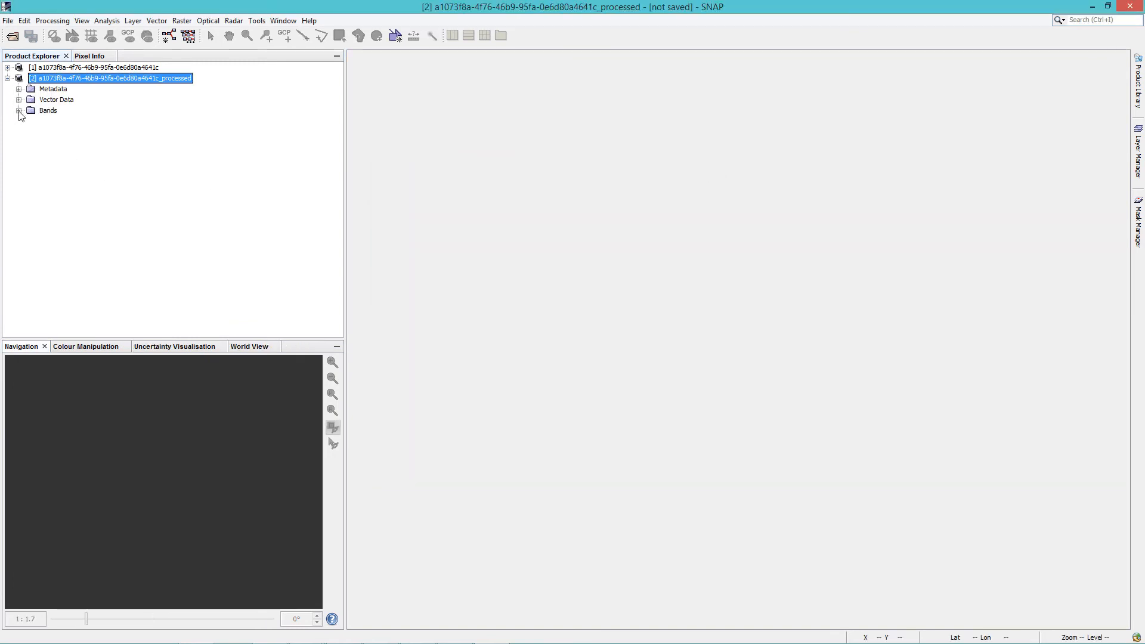
Open image views of band_1 from the processed product and the red (700 nm) band from the source product
left_click(18, 110)
double_click(59, 121)
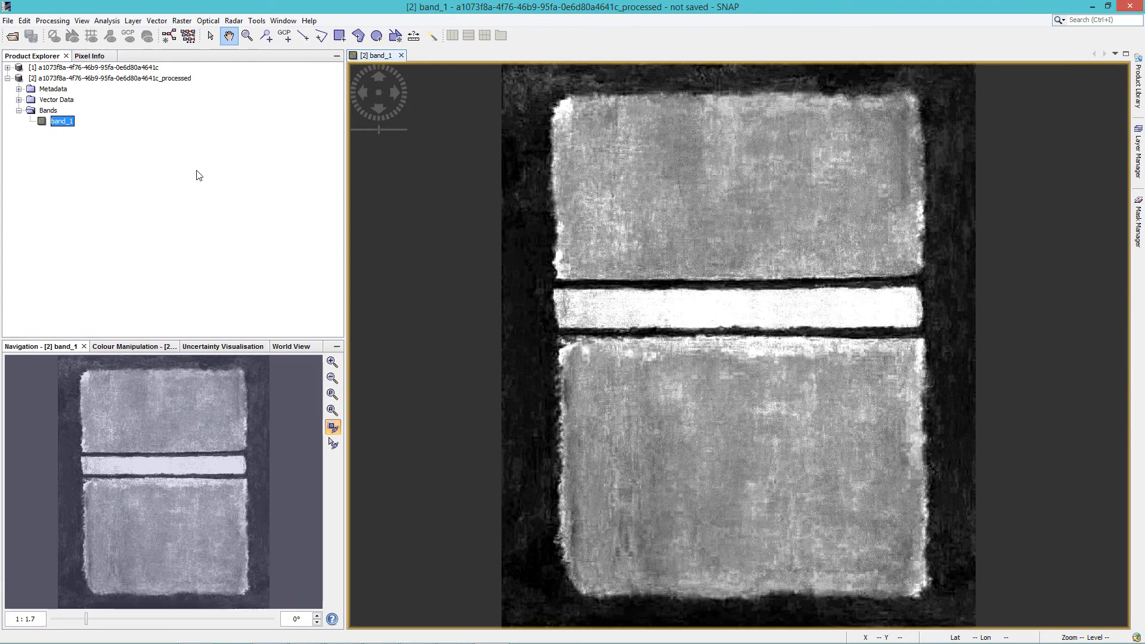
left_click(8, 67)
left_click(18, 99)
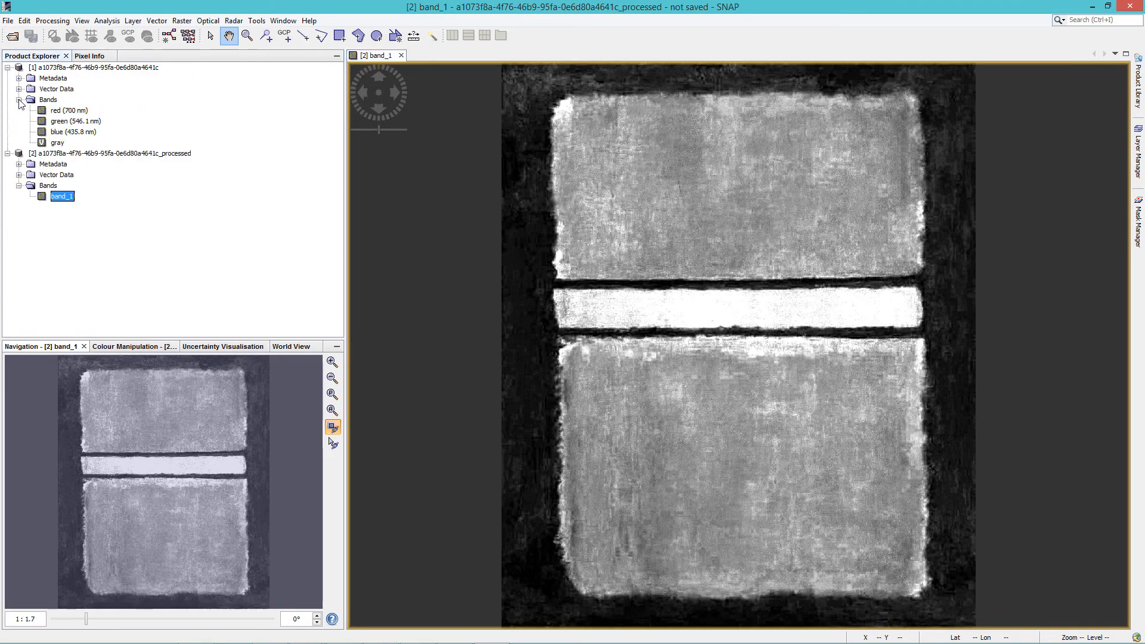
double_click(65, 111)
Place the red view beside the band_1 view, synchronise their cursors, and pan the images together to compare them
left_click_drag(431, 62, 1070, 308)
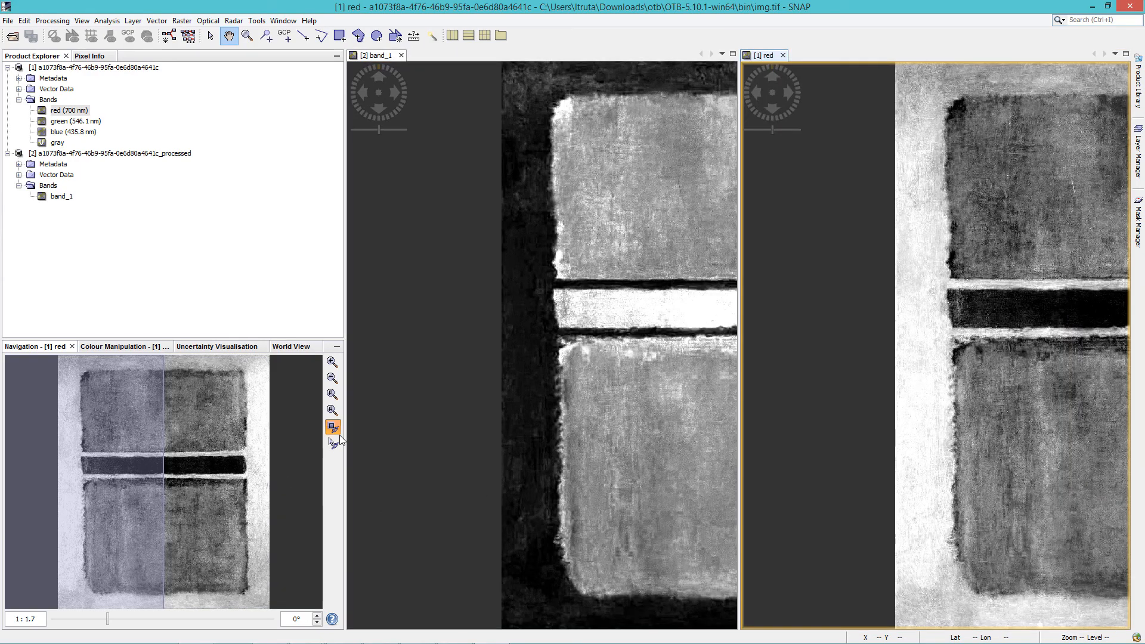
left_click(333, 443)
left_click(484, 464)
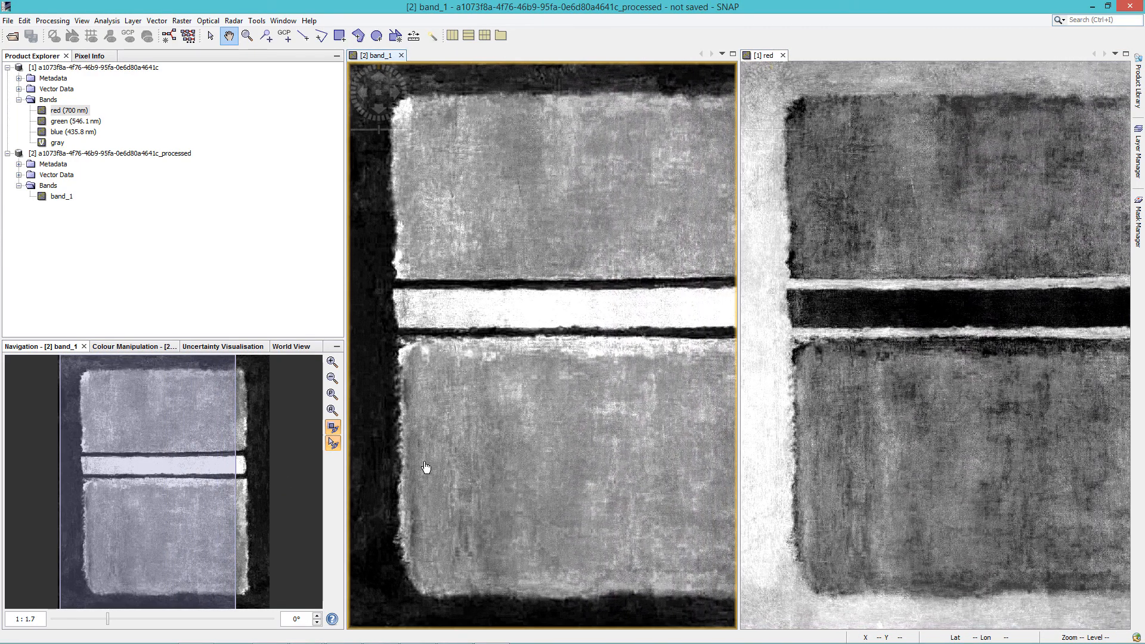